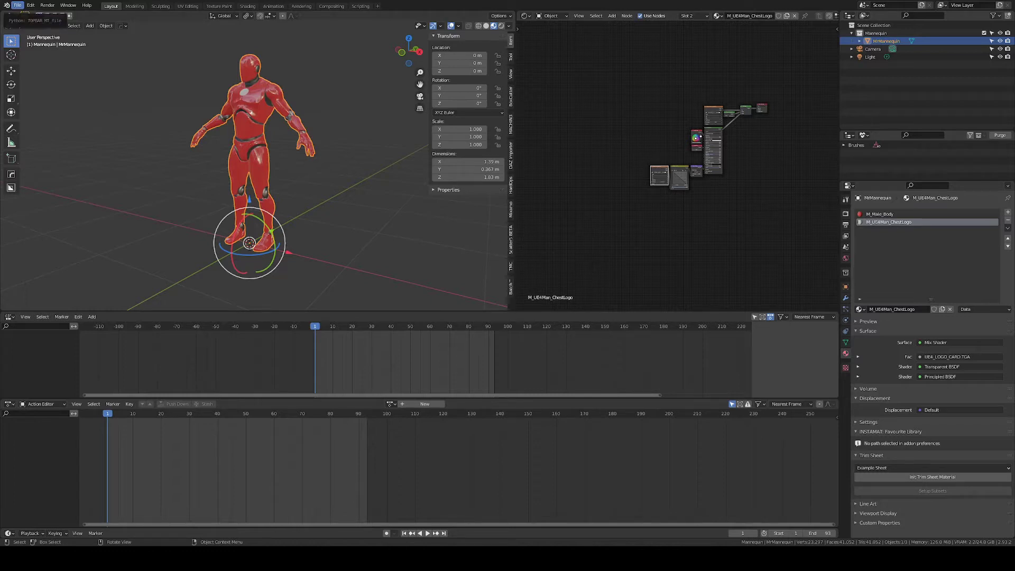
# Start a new General file from the current mannequin scene
pyautogui.click(17, 6)
pyautogui.moveTo(42, 14)
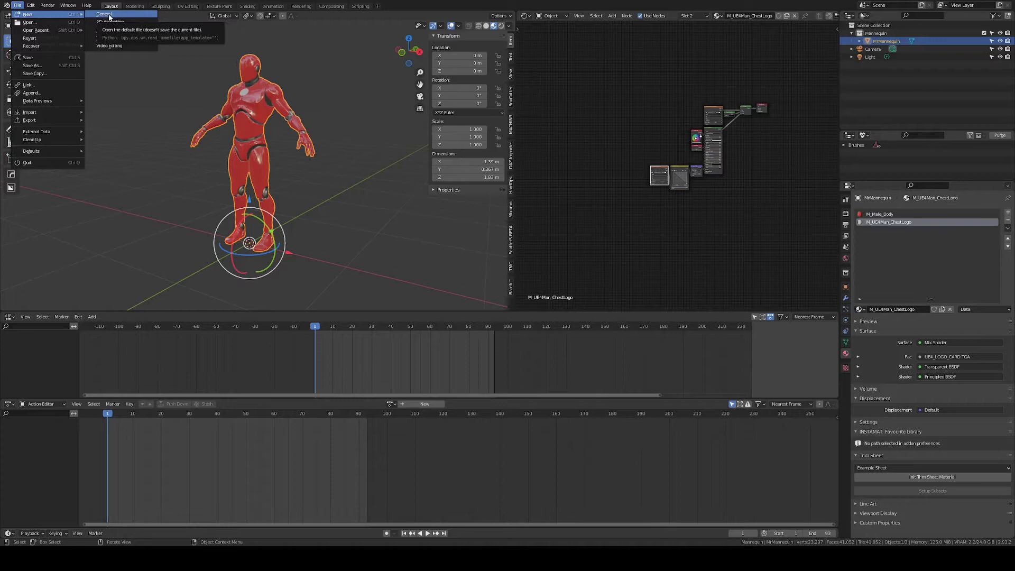
pyautogui.click(109, 16)
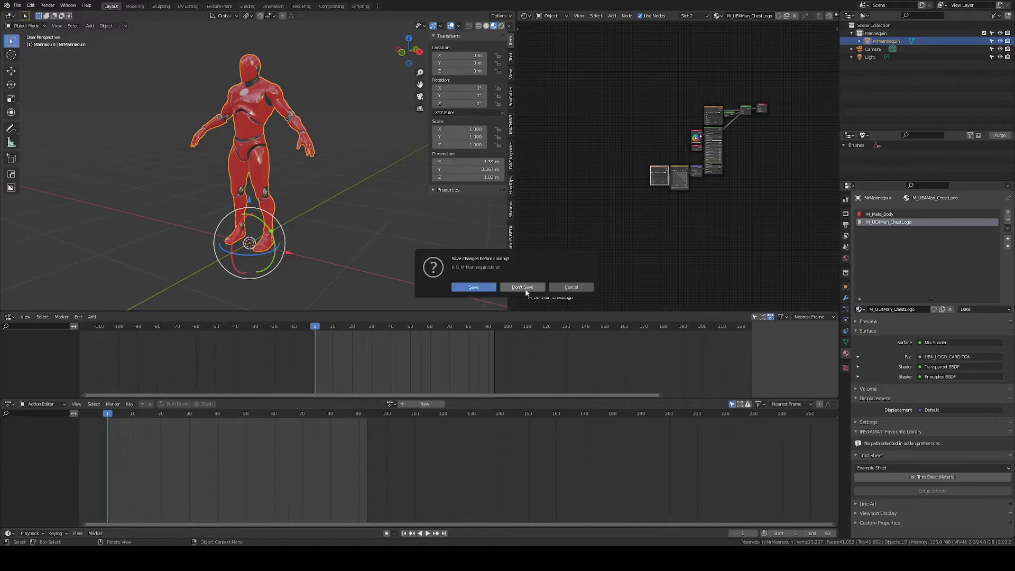
# Discard the mannequin scene's changes, enlarge the viewport, and start importing Punching.fbx
pyautogui.click(522, 286)
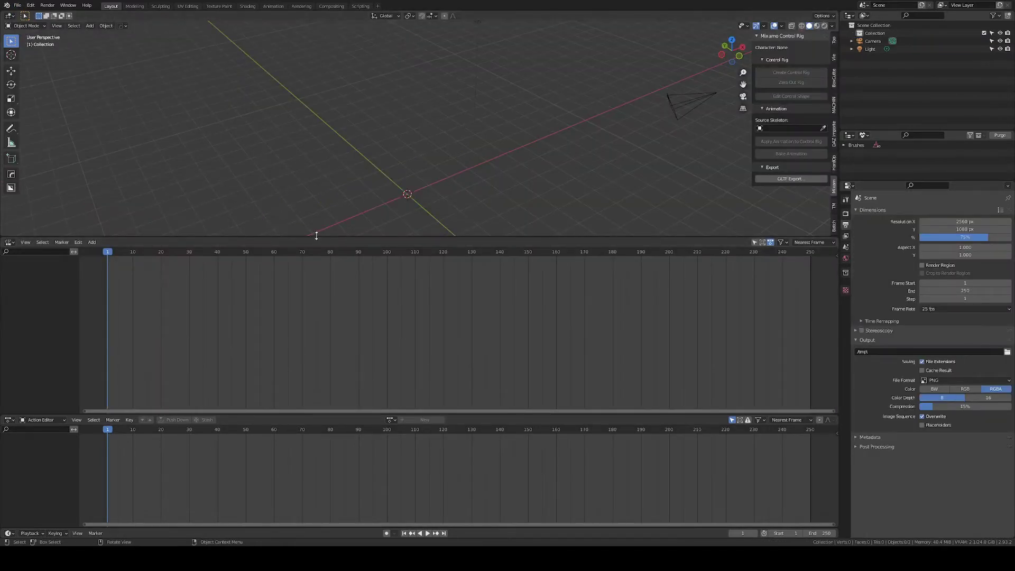
pyautogui.moveTo(311, 237); pyautogui.dragTo(314, 289)
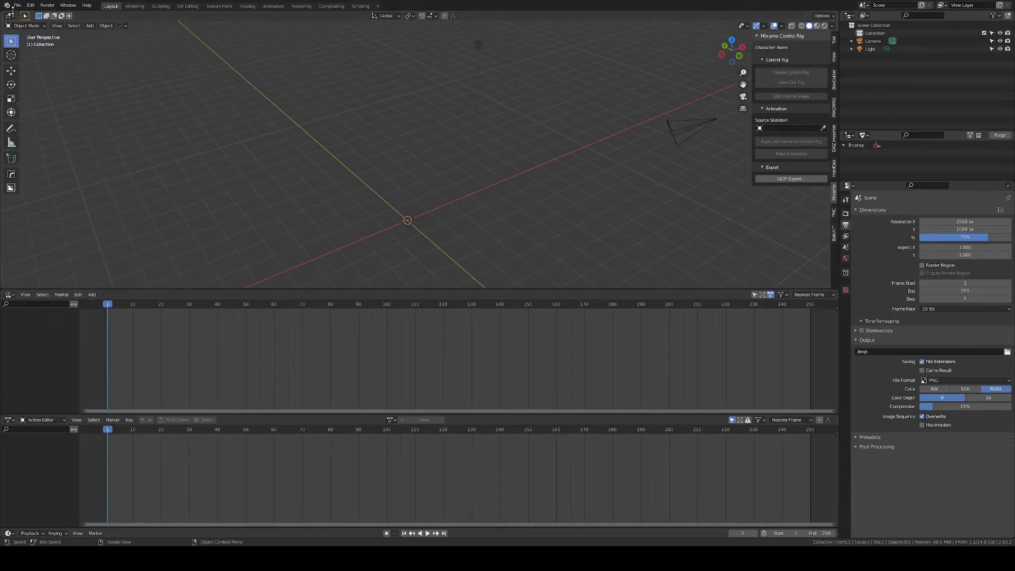
pyautogui.click(17, 5)
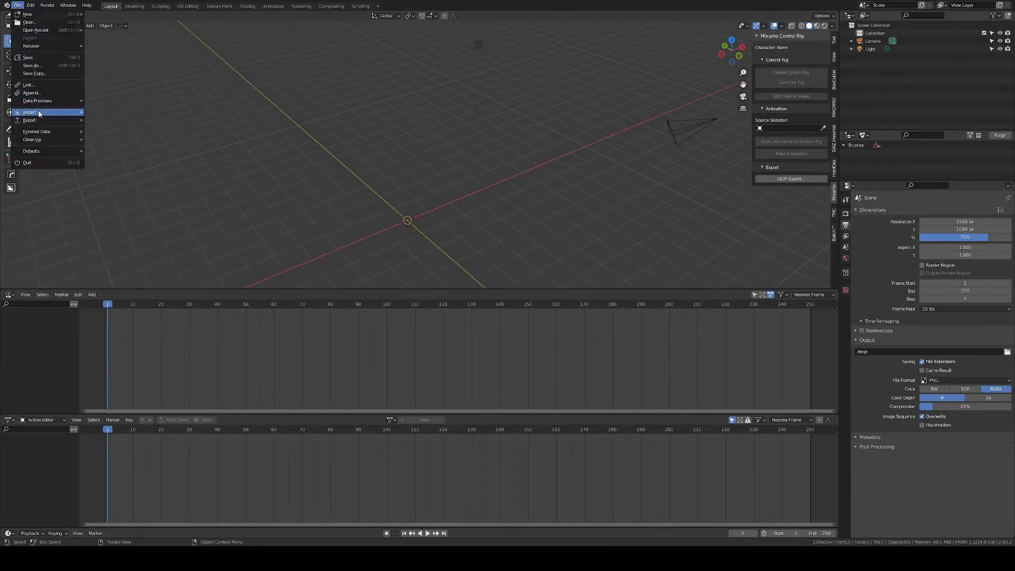
pyautogui.moveTo(31, 112)
pyautogui.click(120, 143)
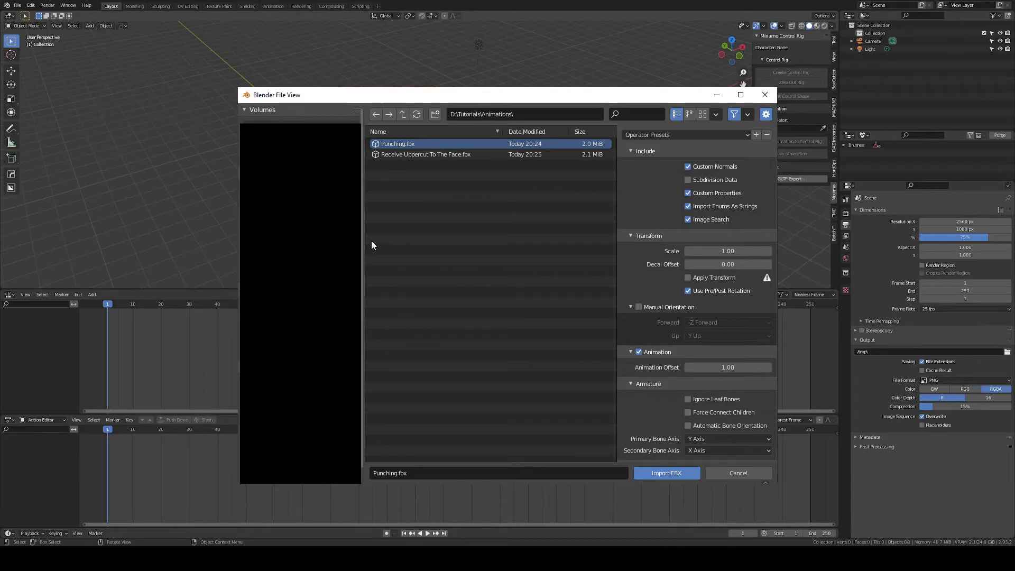
# Import Punching.fbx, then frame and select the imported armature
pyautogui.press('Return')
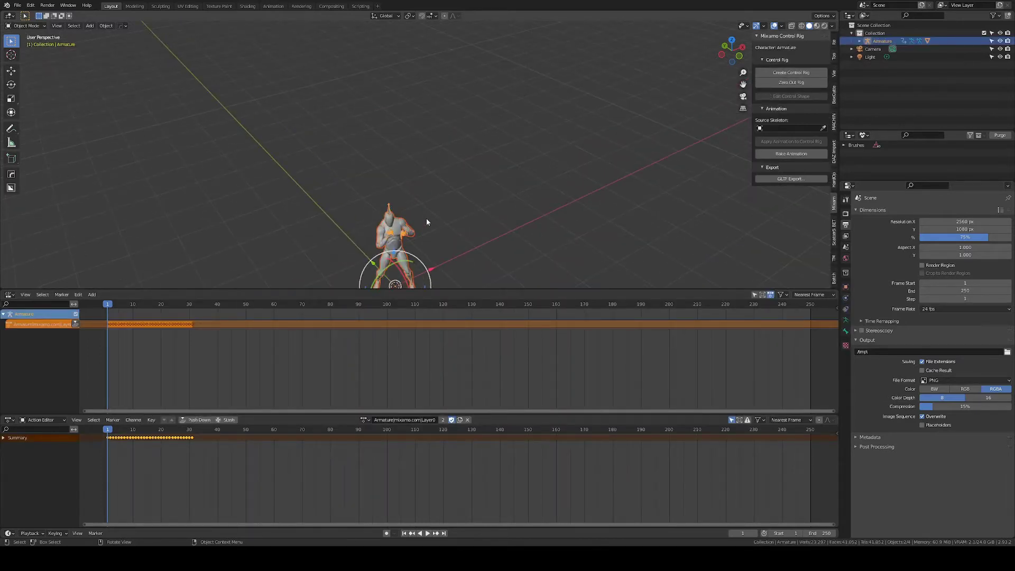
pyautogui.press('KP_Decimal')
pyautogui.click(593, 91)
pyautogui.scroll(2, 488, 108)
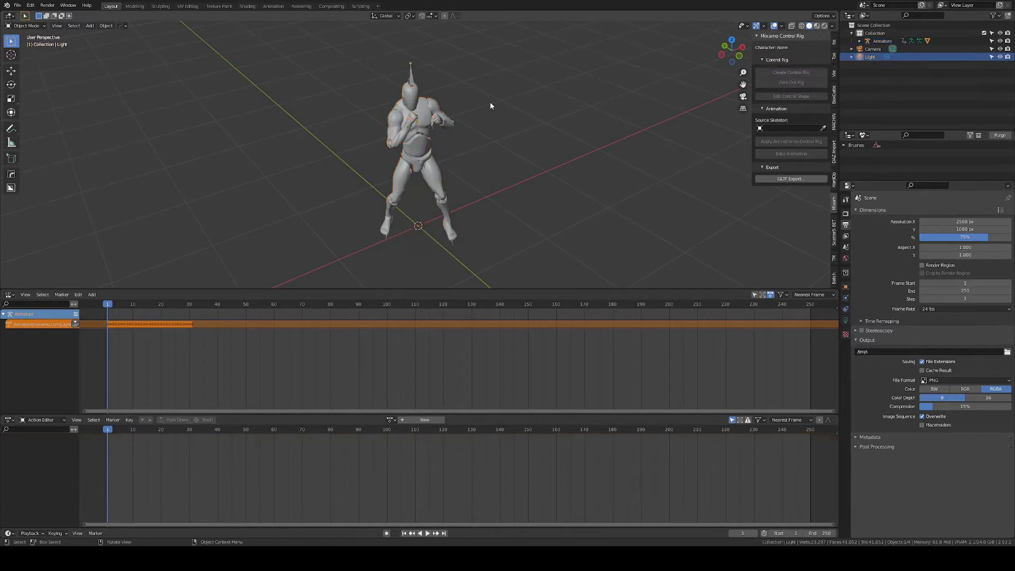
pyautogui.moveTo(487, 108); pyautogui.dragTo(424, 62, button='middle')
pyautogui.click(421, 61)
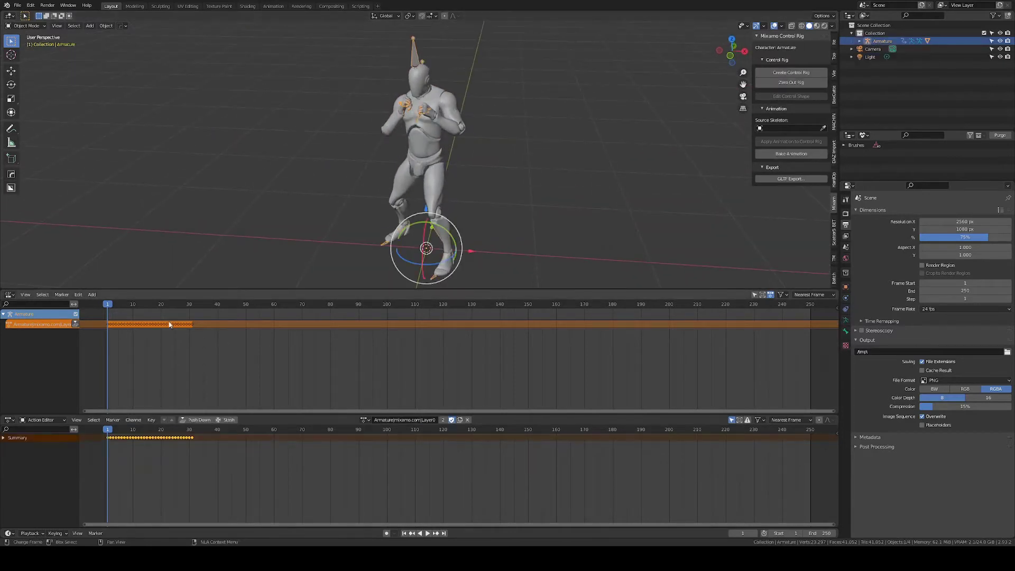
# Set the scene end frame to 31, fit the strip in view, and preview the punch
pyautogui.press('Home')
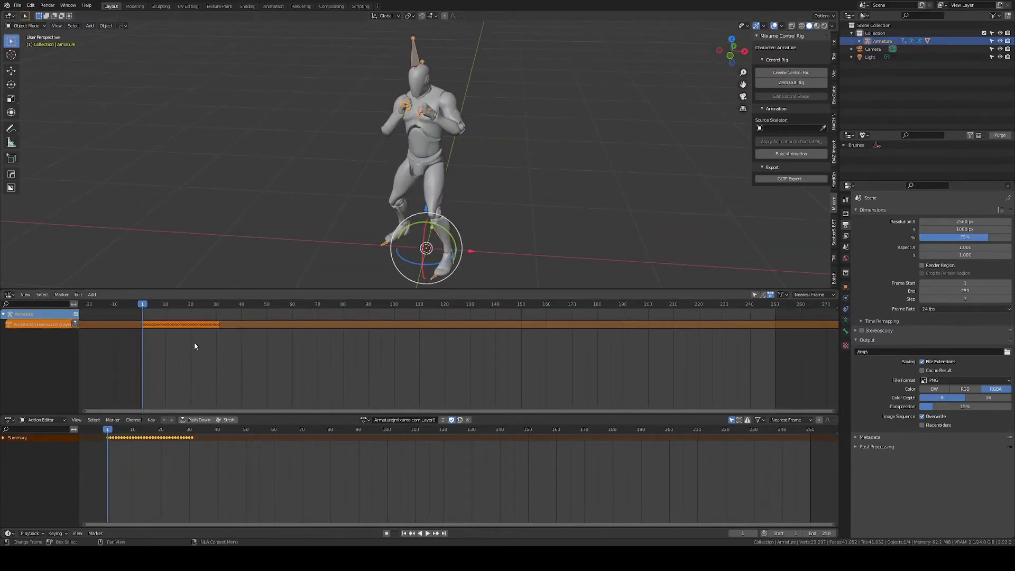
pyautogui.doubleClick(819, 533)
pyautogui.write('31')
pyautogui.press('Return')
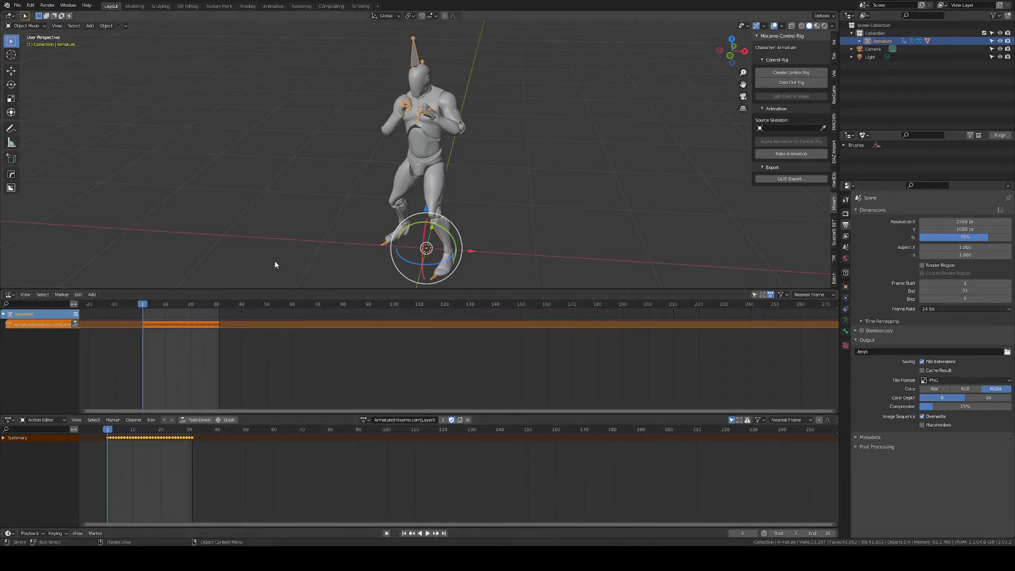
pyautogui.keyDown('ctrl'); pyautogui.scroll(5, 327, 331); pyautogui.keyUp('ctrl')
pyautogui.press('Home')
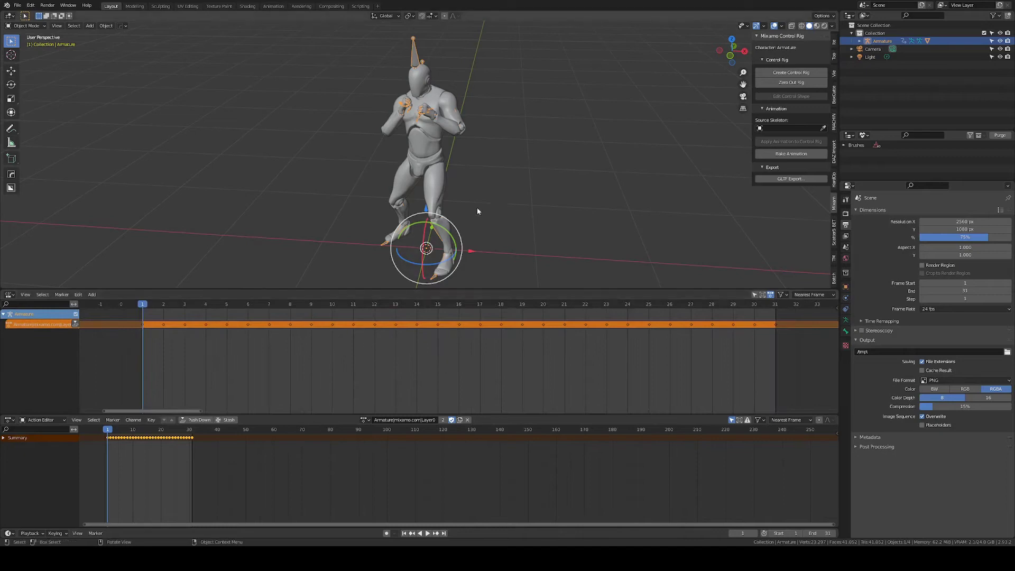
pyautogui.press('space')
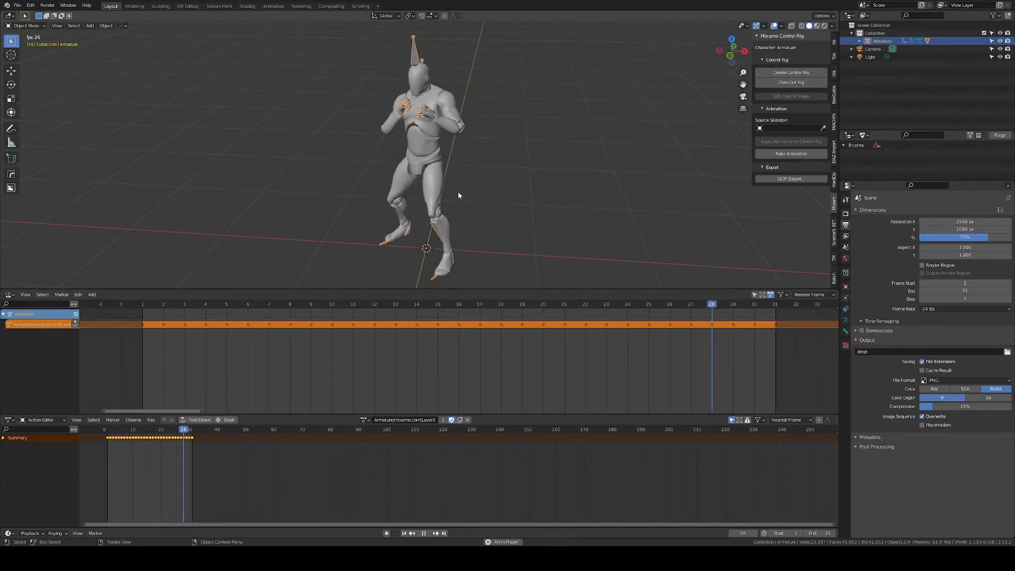
pyautogui.press('space')
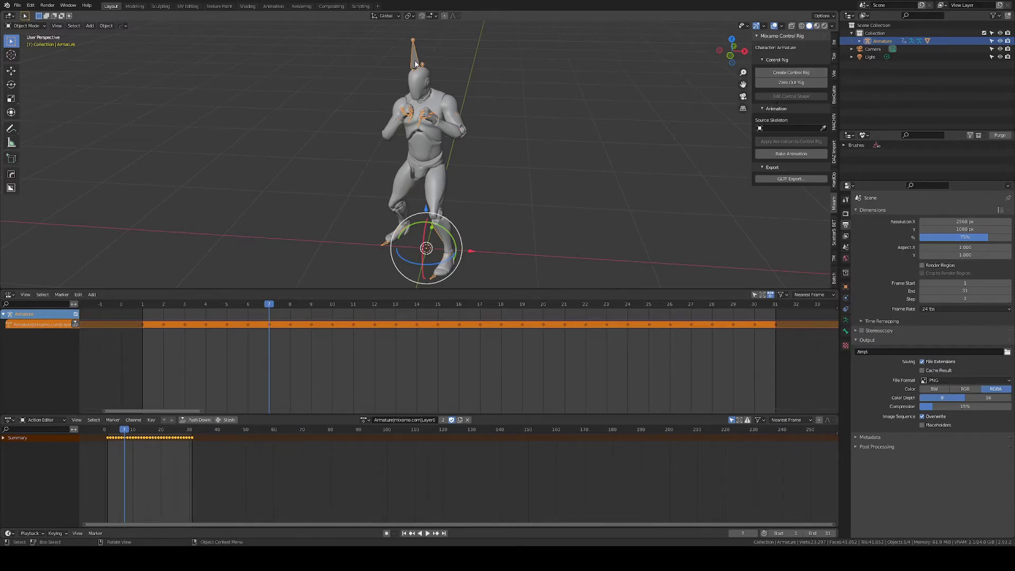
# Create a Mixamo control rig with the animation applied and enter Pose Mode
pyautogui.click(793, 74)
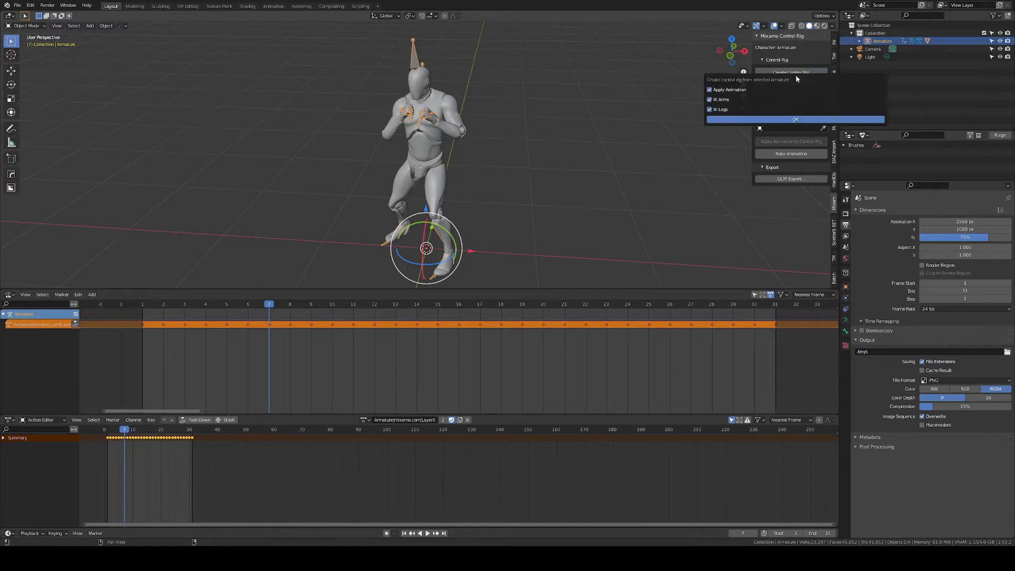
pyautogui.click(738, 120)
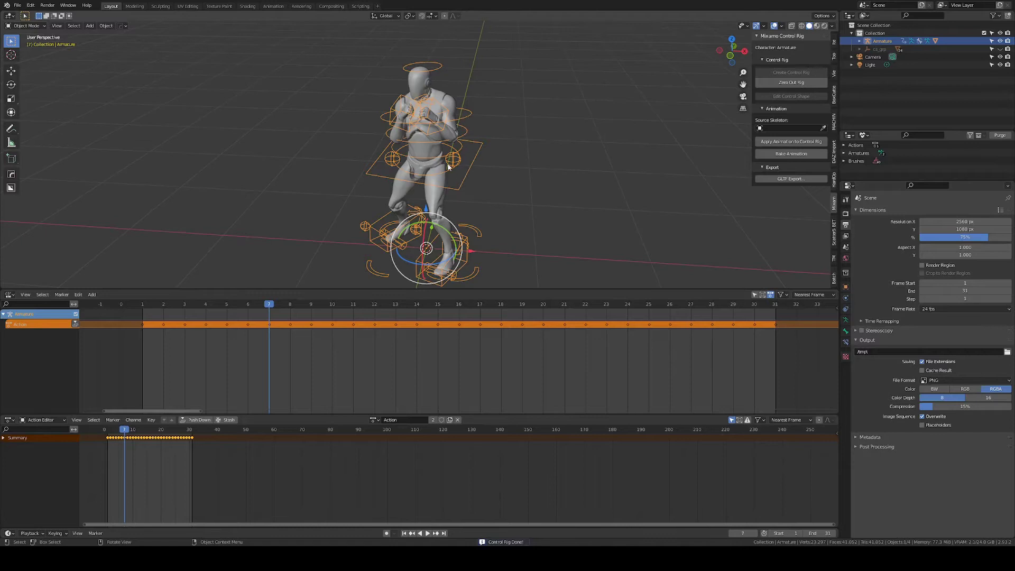
pyautogui.hotkey('ctrl', 'Tab')
# Test-move the hips control, then apply a trackball rotation to the upper spine control
pyautogui.click(471, 170)
pyautogui.press('g')
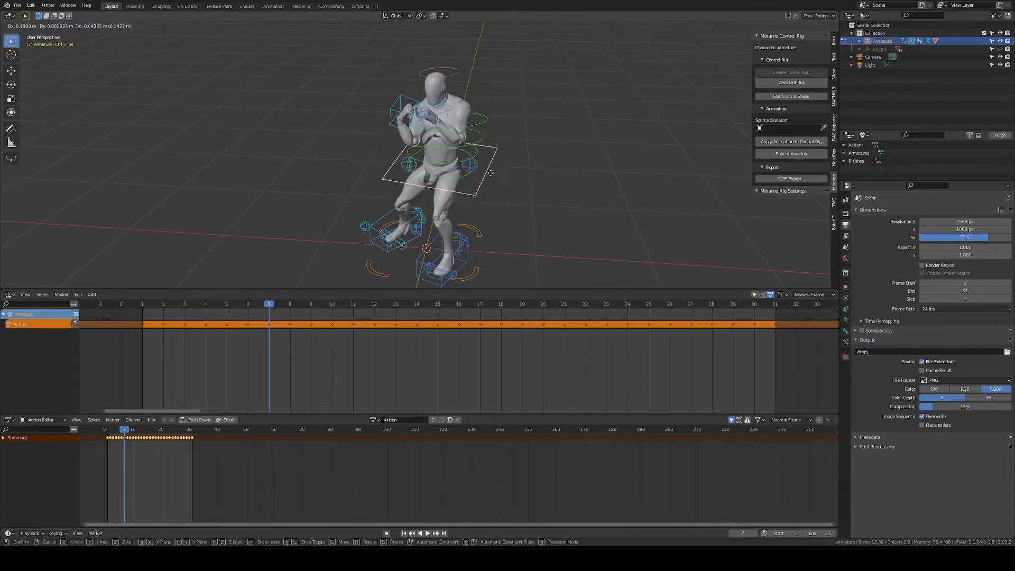
pyautogui.rightClick(477, 172)
pyautogui.click(470, 117)
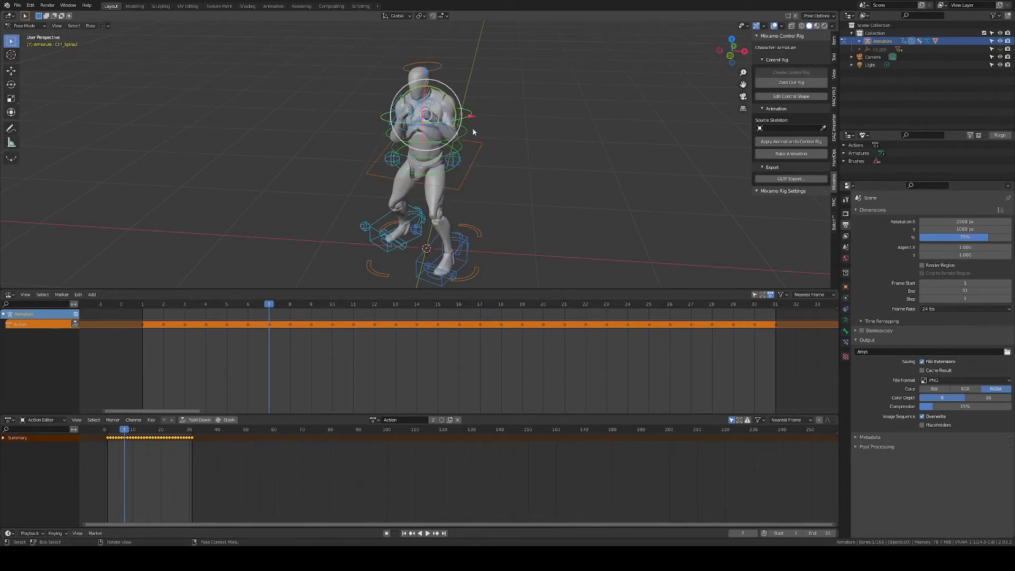
pyautogui.press('r')
pyautogui.rightClick(465, 124)
pyautogui.press('r')
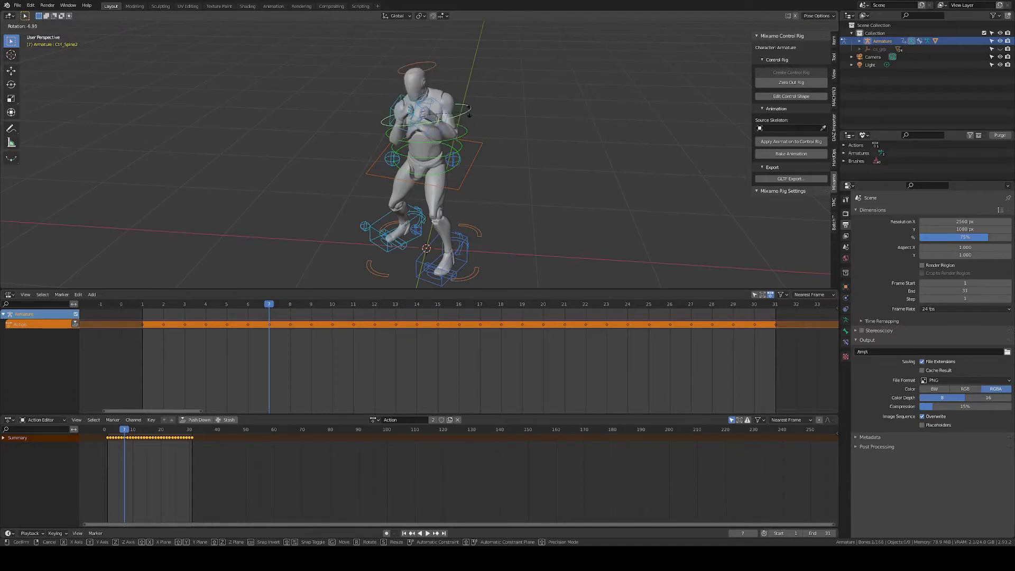
pyautogui.press('r')
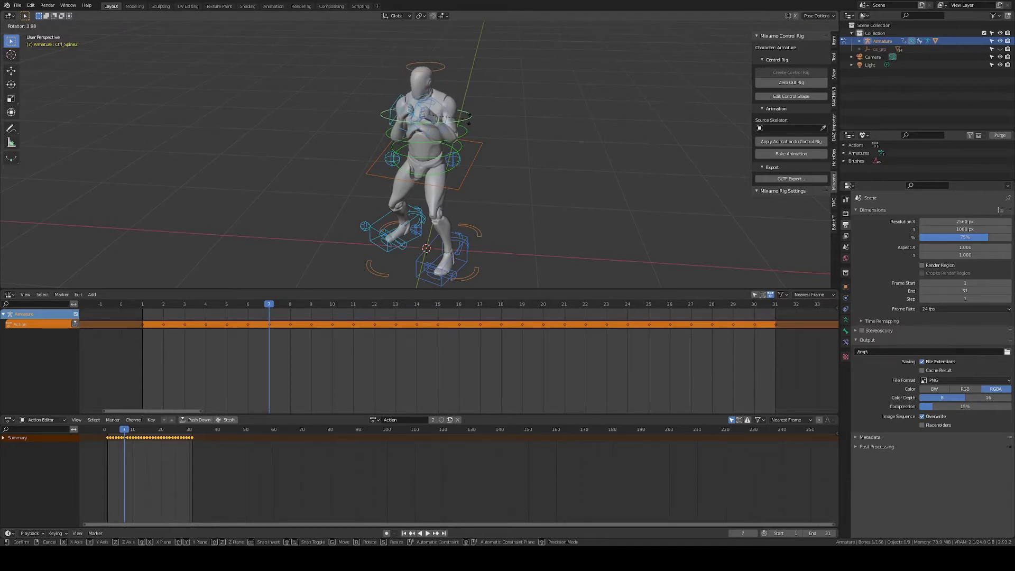
pyautogui.click(516, 139)
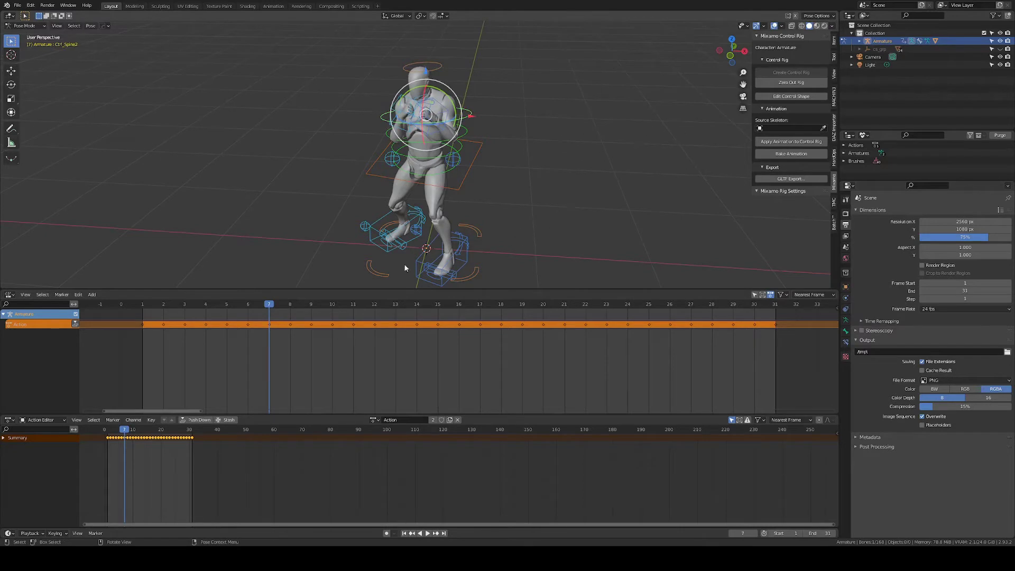
# Push the animation down to an NLA strip and rename its action Punch with a fake user
pyautogui.hotkey('ctrl', 'Tab')
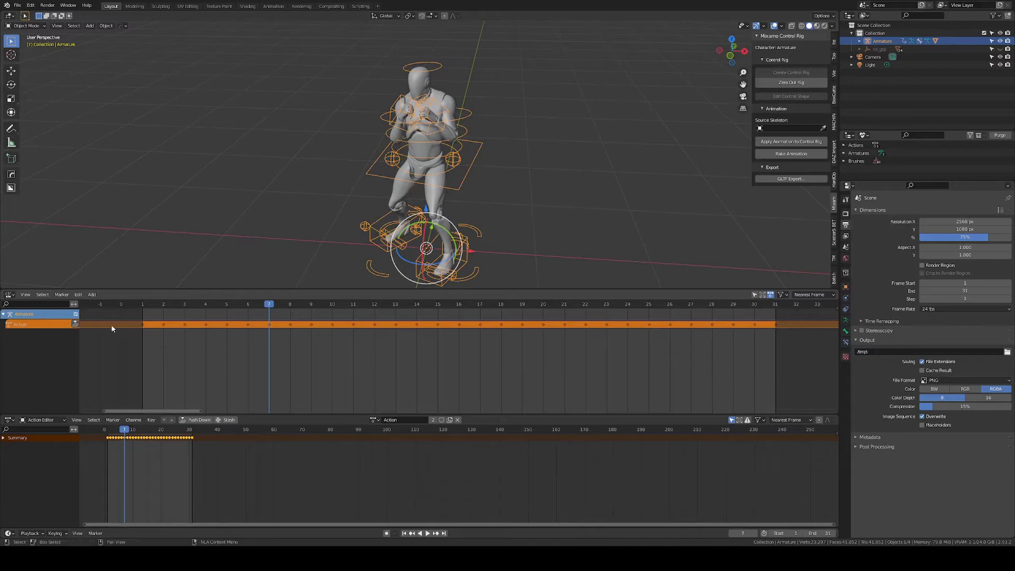
pyautogui.click(76, 324)
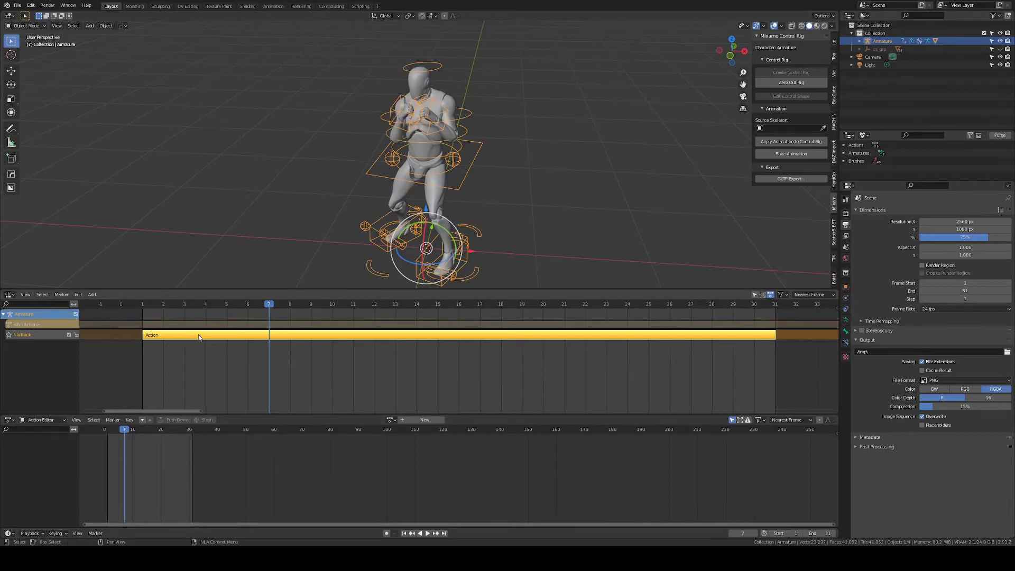
pyautogui.press('Tab')
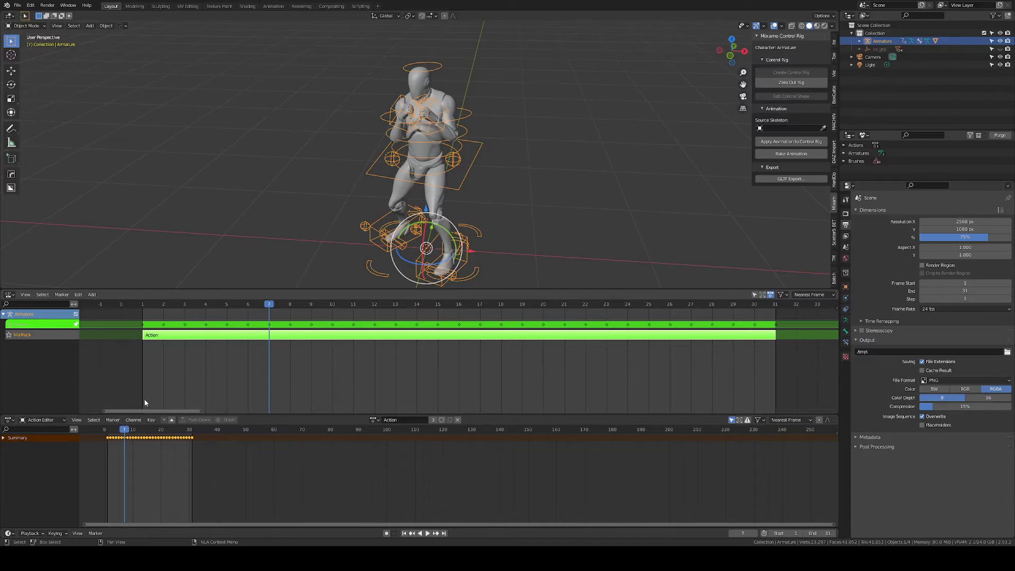
pyautogui.doubleClick(391, 420)
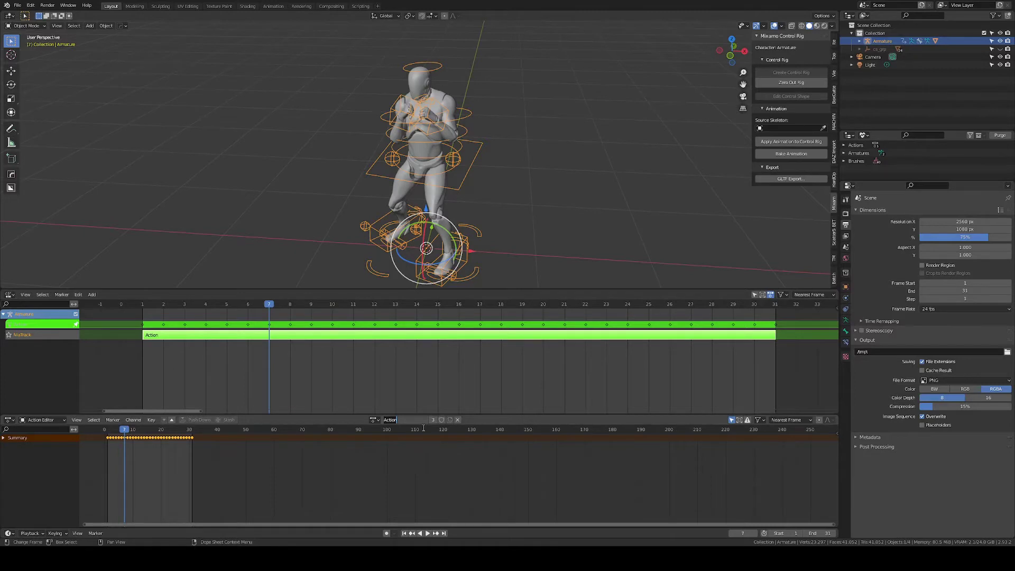
pyautogui.write('Punch')
pyautogui.press('Return')
pyautogui.click(442, 420)
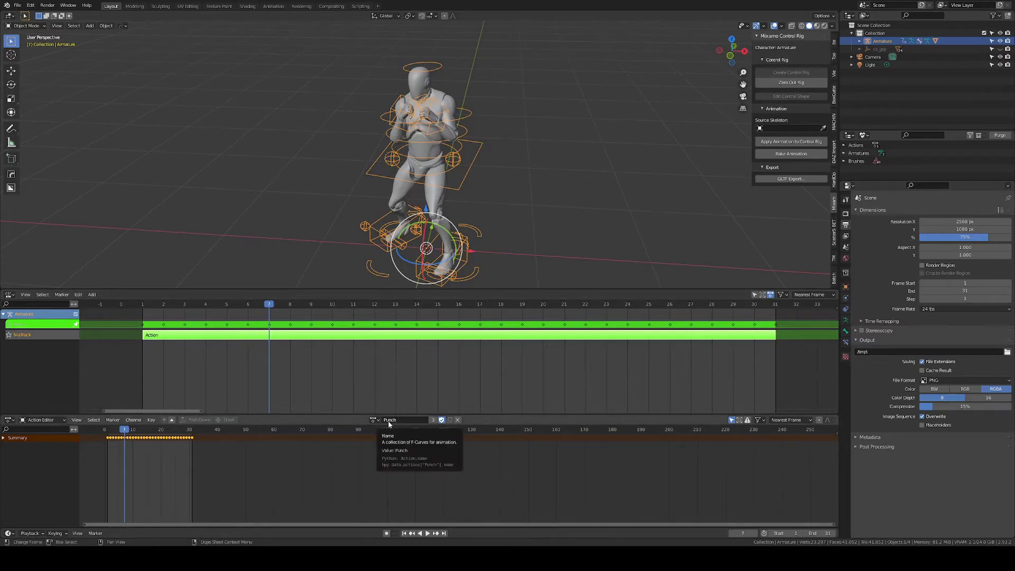
pyautogui.press('Tab')
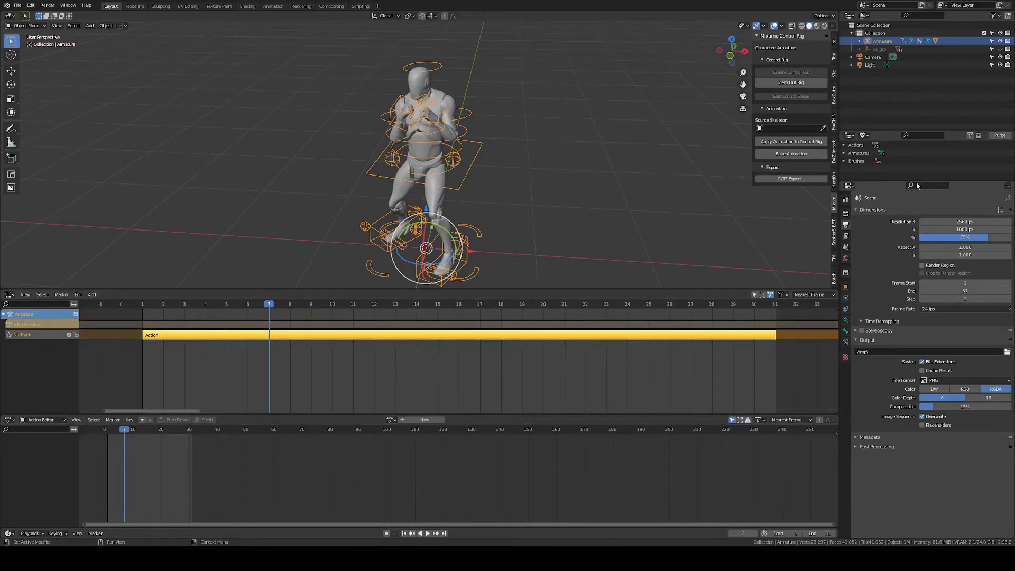
# Switch the Outliner display mode to Orphan Data
pyautogui.click(843, 146)
pyautogui.click(864, 135)
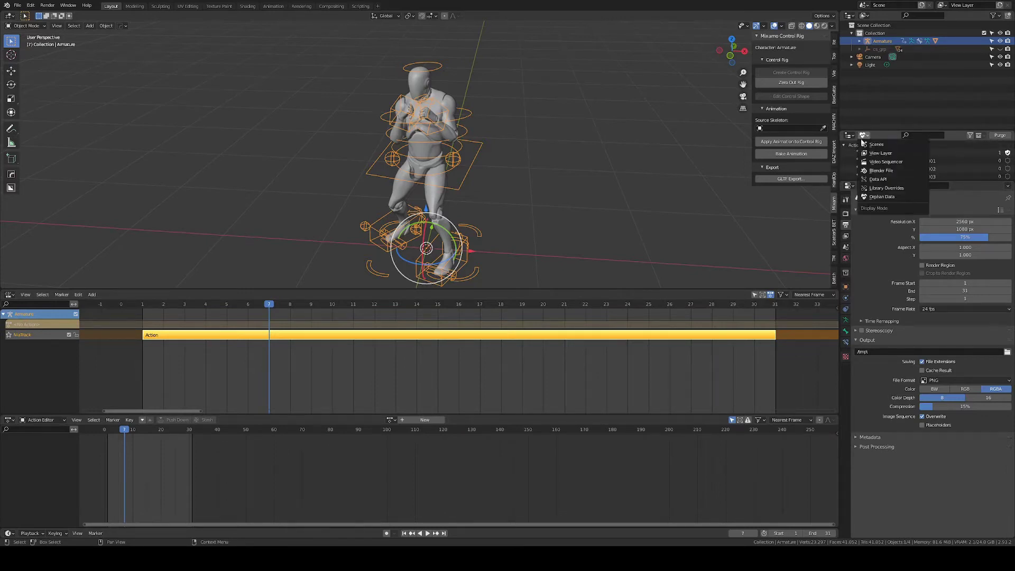
pyautogui.click(873, 146)
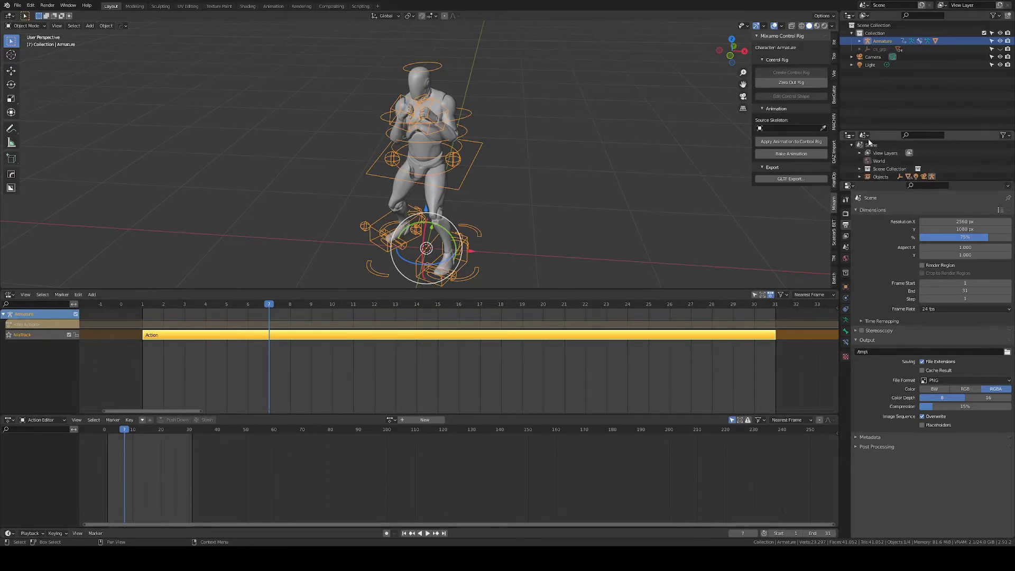
pyautogui.click(863, 136)
pyautogui.click(869, 156)
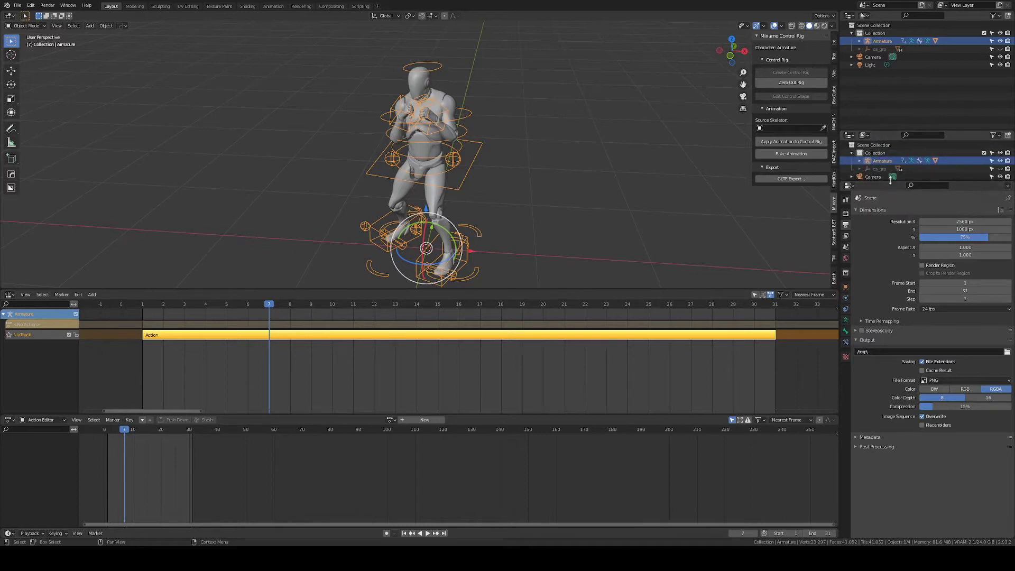
pyautogui.moveTo(889, 181); pyautogui.dragTo(889, 240)
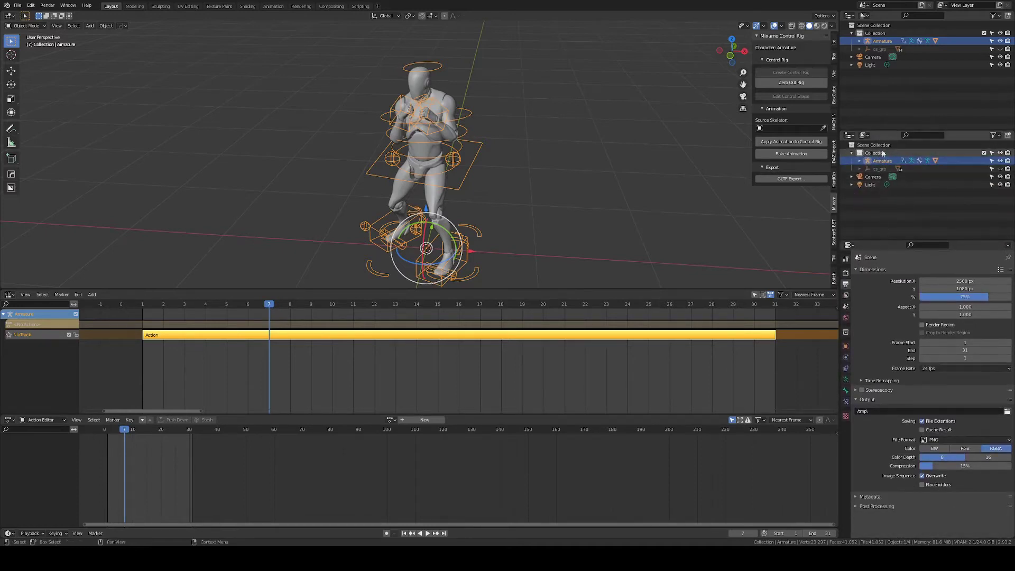
pyautogui.click(863, 135)
pyautogui.click(882, 196)
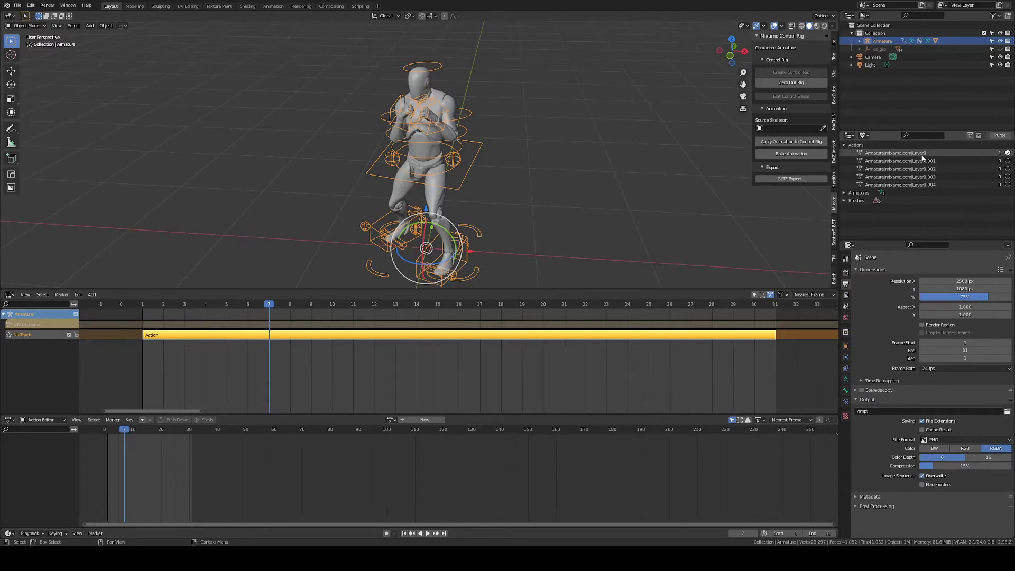
# Remove Layer0's fake user, purge the orphan data-blocks, and save as Punch.blend
pyautogui.click(1008, 153)
pyautogui.click(999, 136)
pyautogui.click(989, 135)
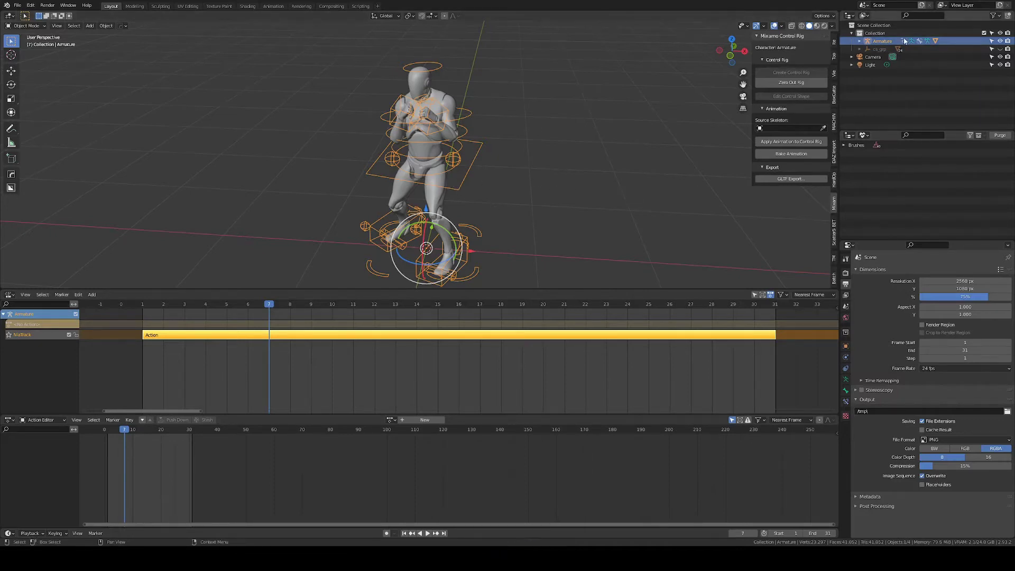
pyautogui.click(17, 4)
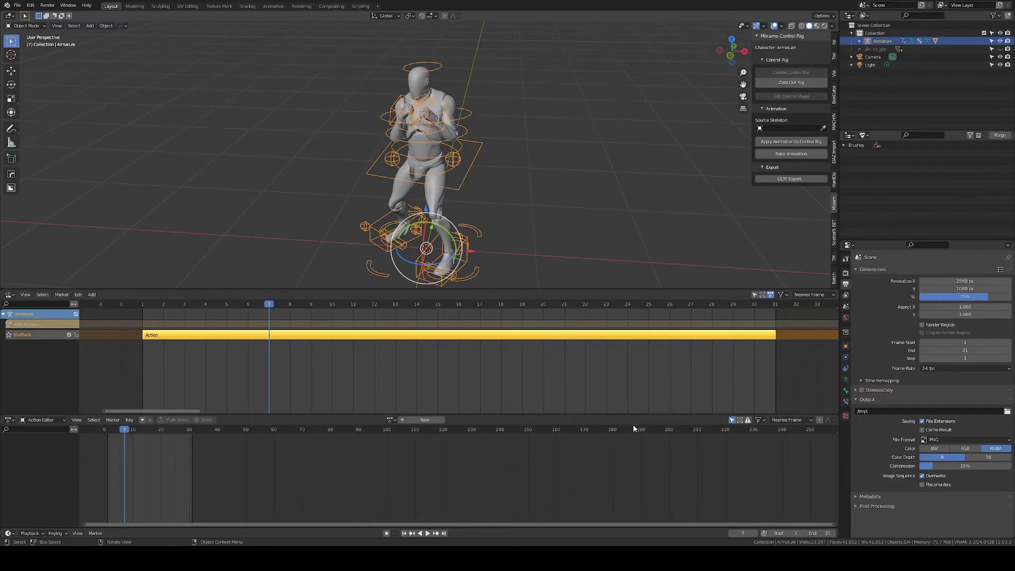
pyautogui.hotkey('ctrl', 's')
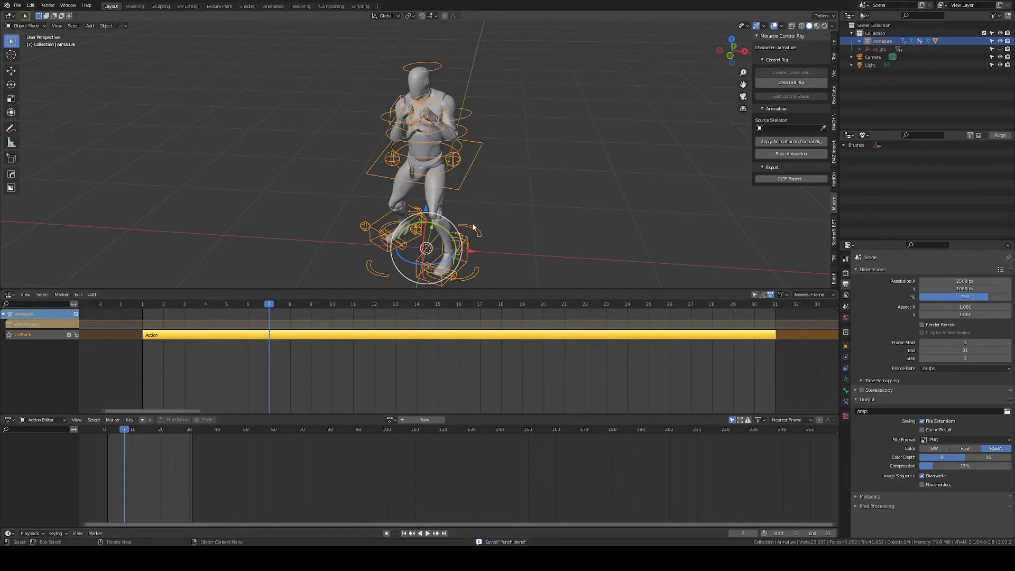
# Start a new General scene
pyautogui.click(18, 5)
pyautogui.moveTo(32, 17)
pyautogui.click(106, 14)
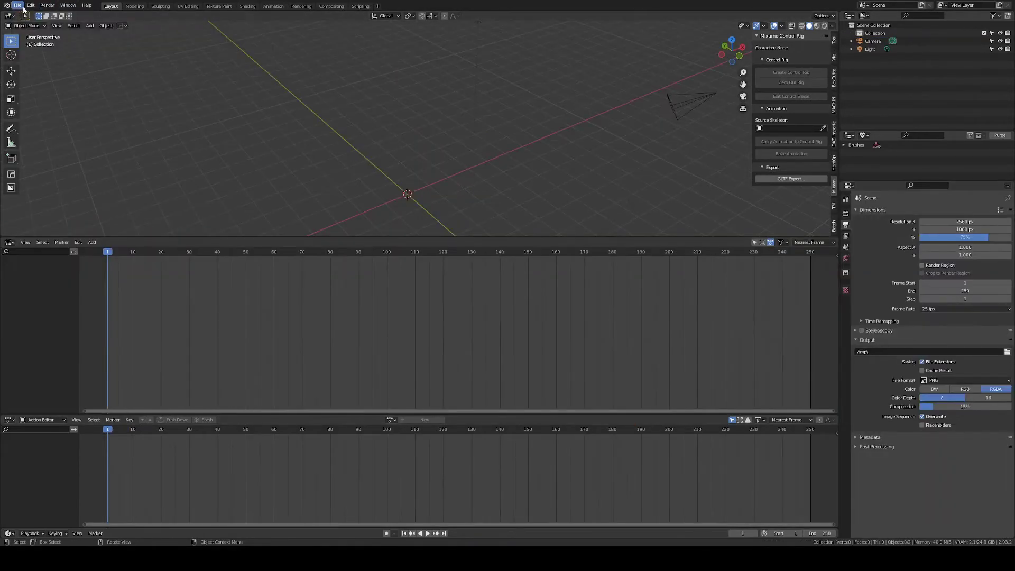
# Begin importing the mixamo character as an FBX file
pyautogui.click(18, 5)
pyautogui.moveTo(39, 112)
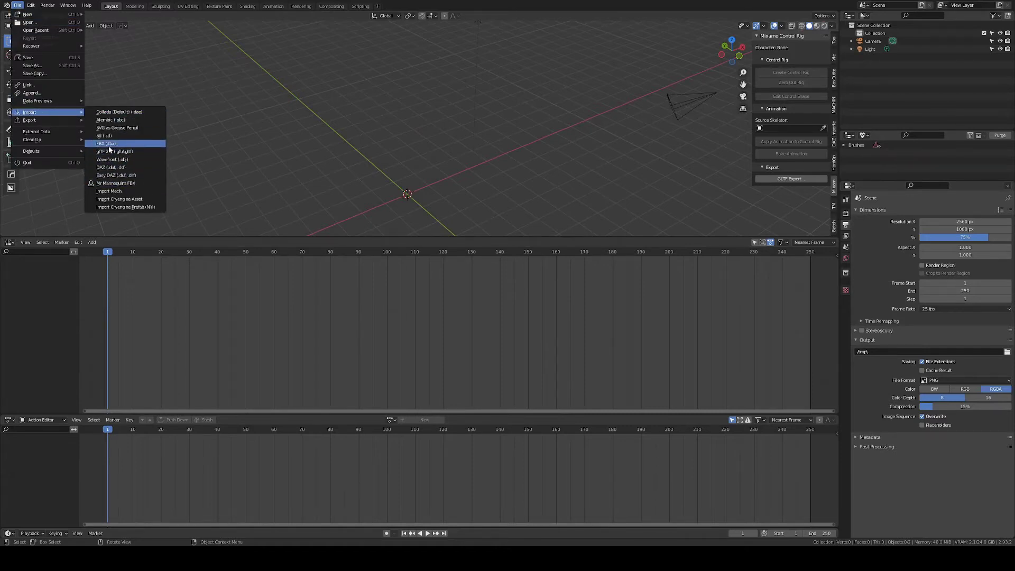
pyautogui.click(109, 146)
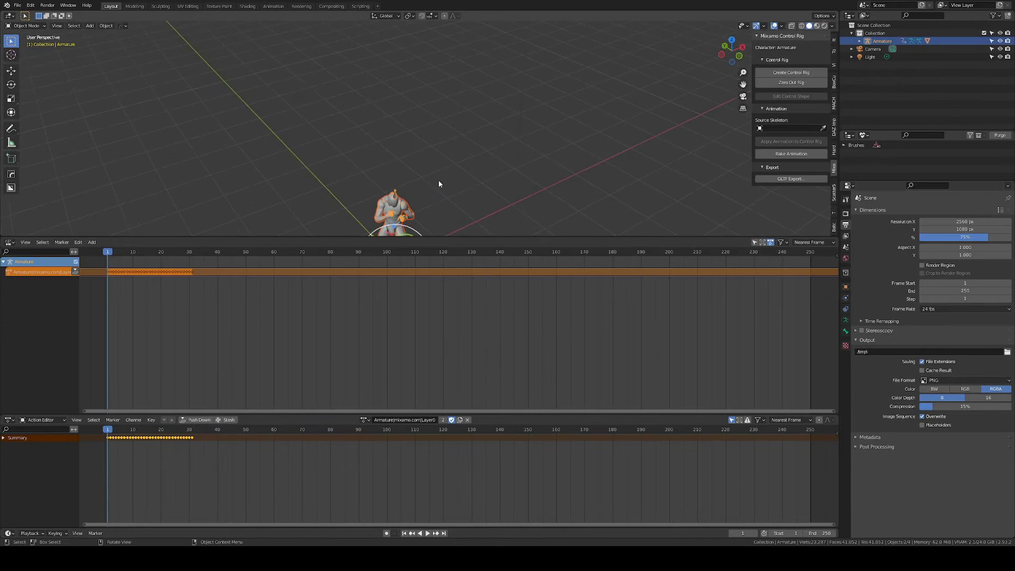
# Select and frame the imported armature, previewing its animation up to frame 77
pyautogui.click(413, 201)
pyautogui.click(409, 203)
pyautogui.scroll(5, 421, 206)
pyautogui.moveTo(421, 206); pyautogui.dragTo(412, 177, button='middle')
pyautogui.press('space')
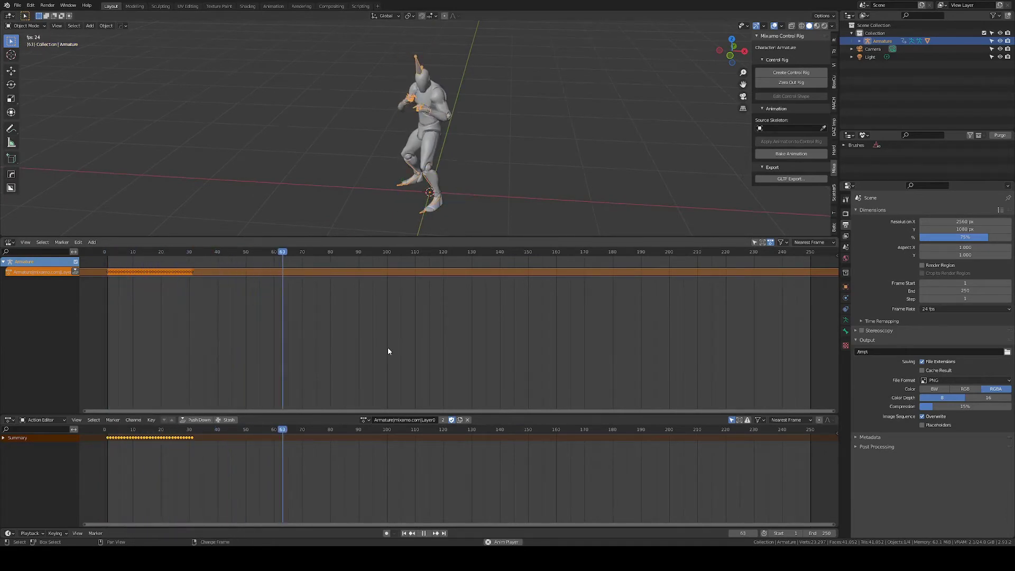
pyautogui.press('space')
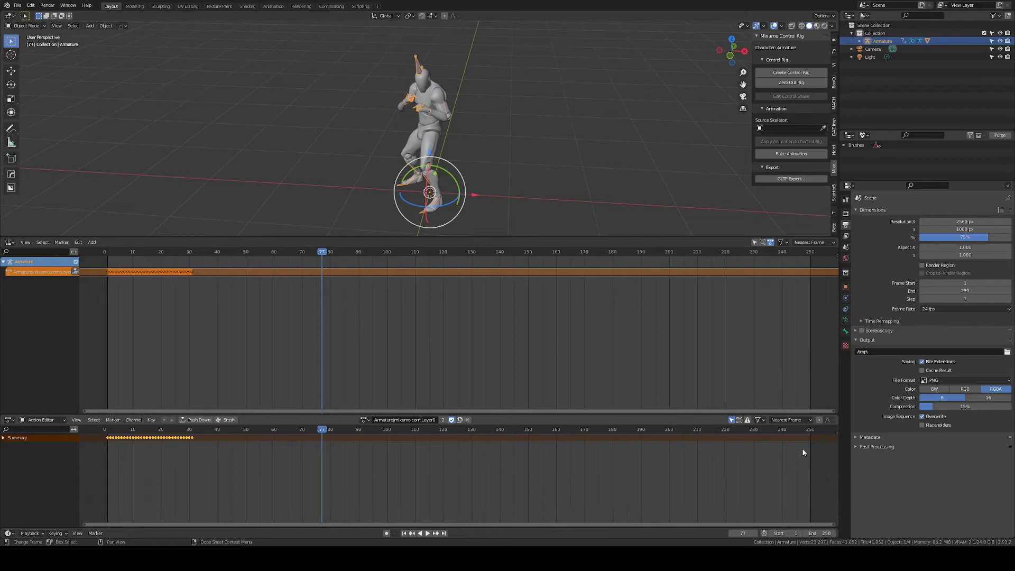
# Set the end frame to 31, replay, and create a control rig with Apply Animation
pyautogui.click(191, 435)
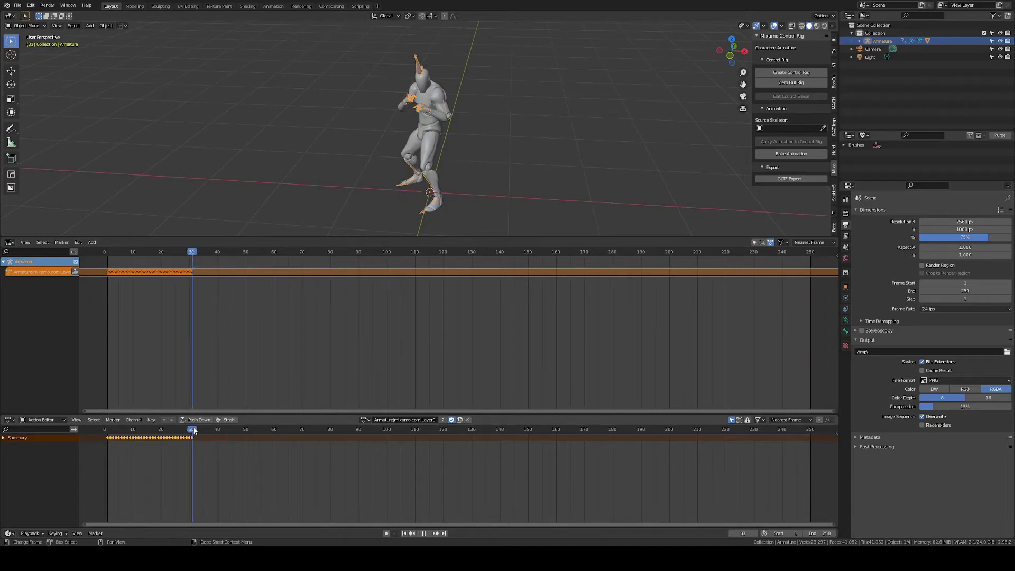
pyautogui.doubleClick(812, 532)
pyautogui.write('31')
pyautogui.press('Return')
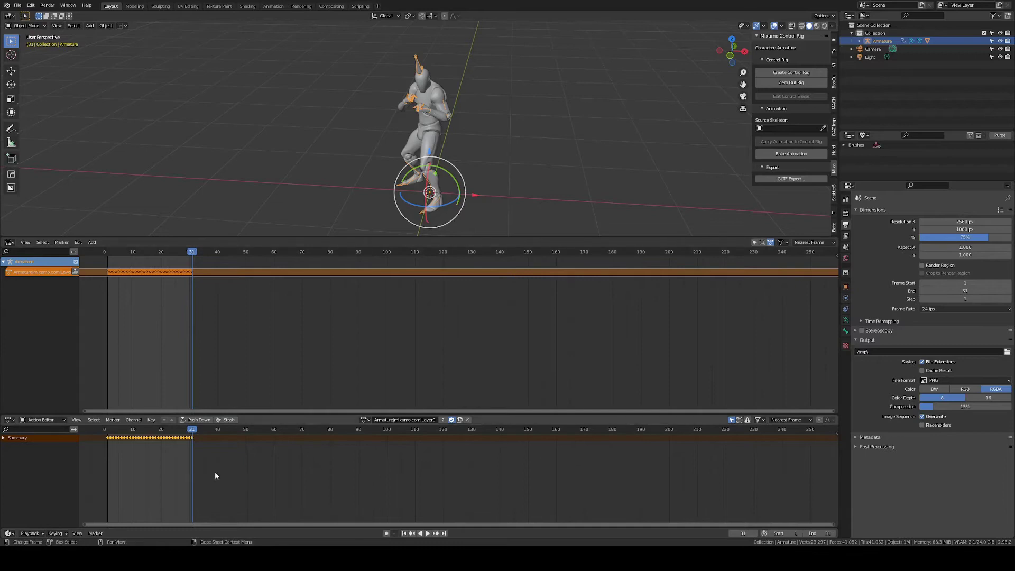
pyautogui.press('Home')
pyautogui.press('Home')
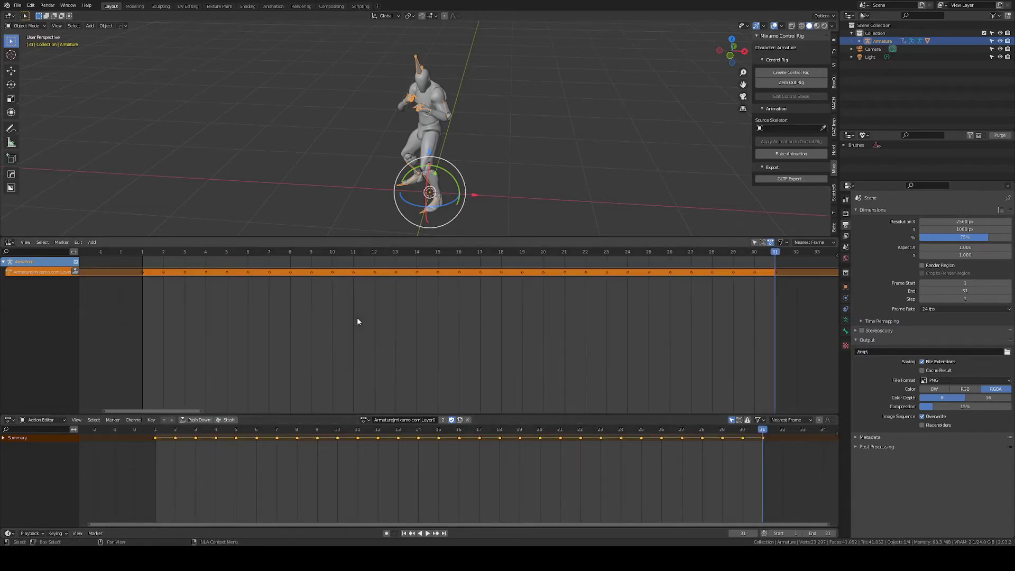
pyautogui.click(428, 533)
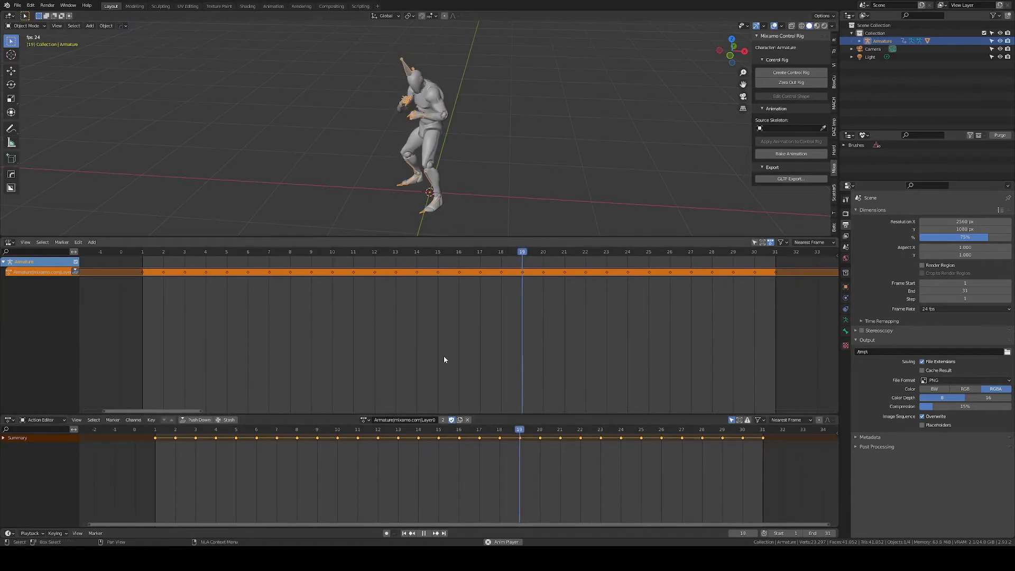
pyautogui.press('space')
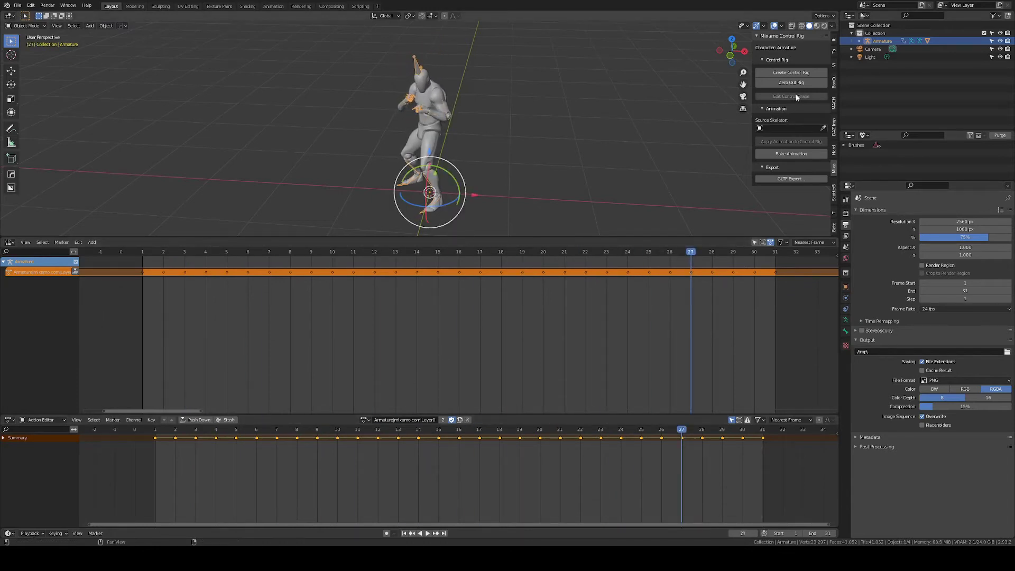
pyautogui.click(783, 74)
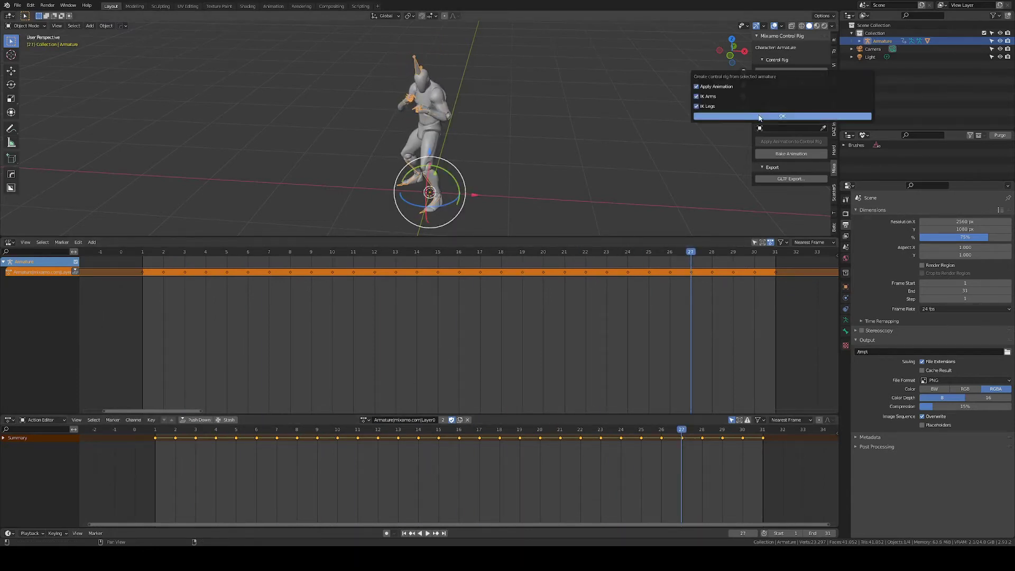
pyautogui.click(781, 116)
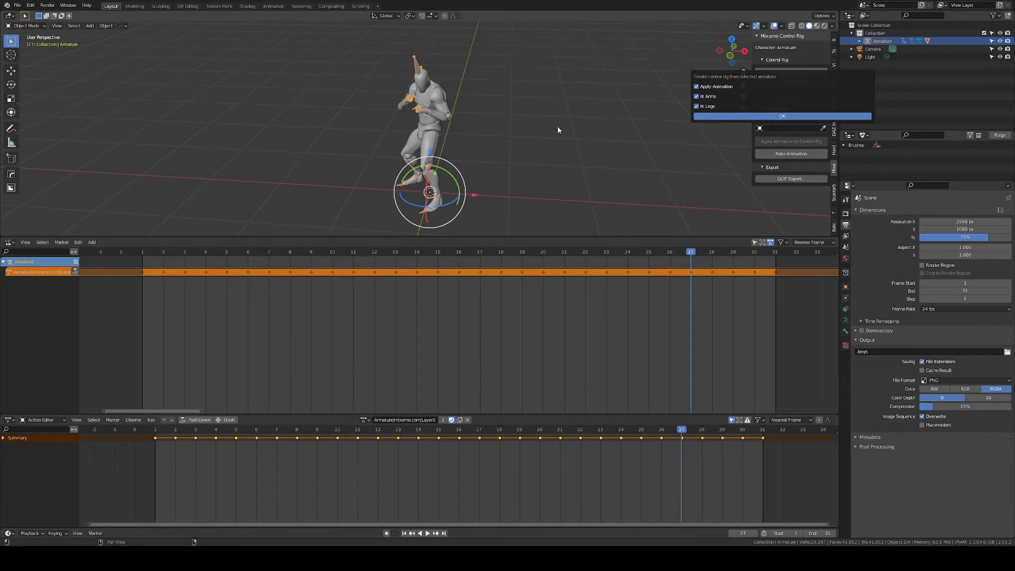
# Push the new rig's animation to an NLA strip, naming the action Receive_uppercut with a fake user
pyautogui.click(75, 271)
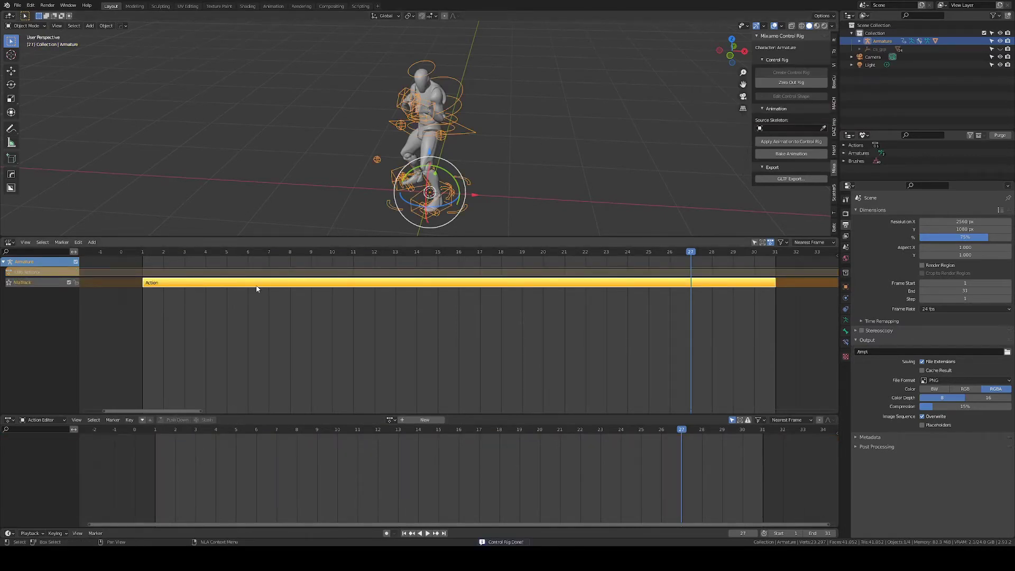
pyautogui.press('Tab')
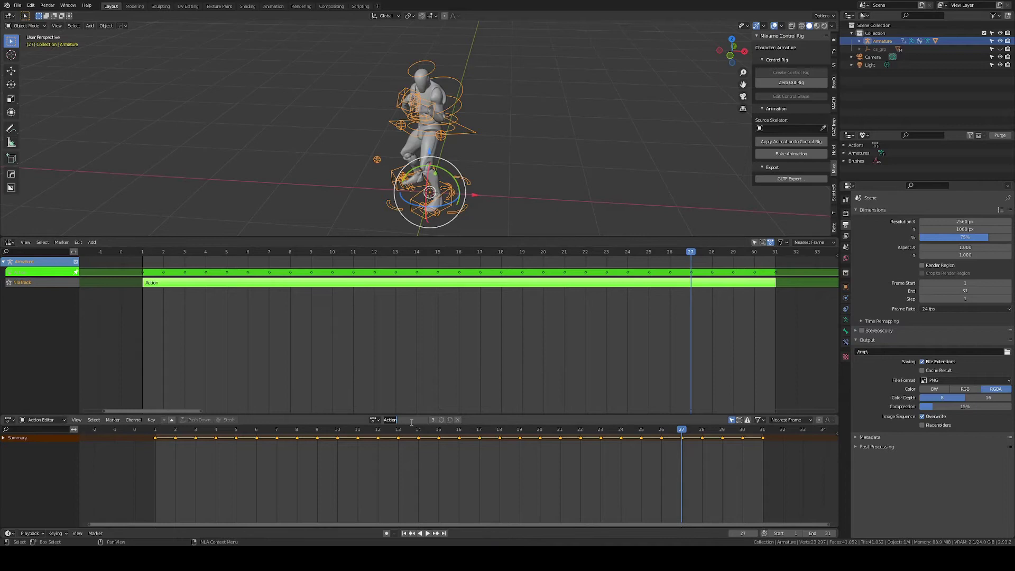
pyautogui.write('Receive_uppercut')
pyautogui.press('Return')
pyautogui.click(441, 420)
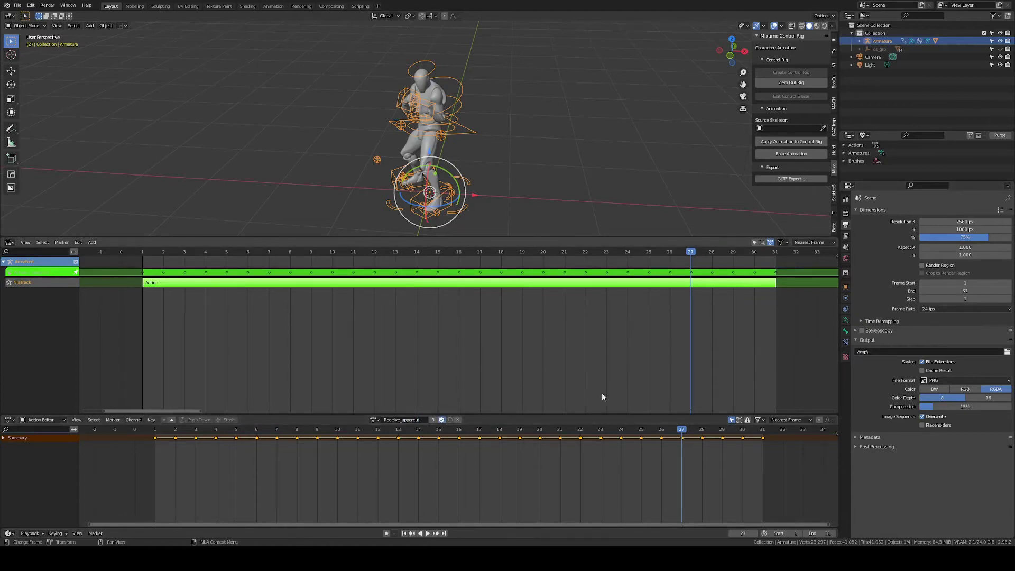
# Exit tweak mode, purge 7 orphan data-blocks, and save as ReceiveUppercut.blend
pyautogui.press('Tab')
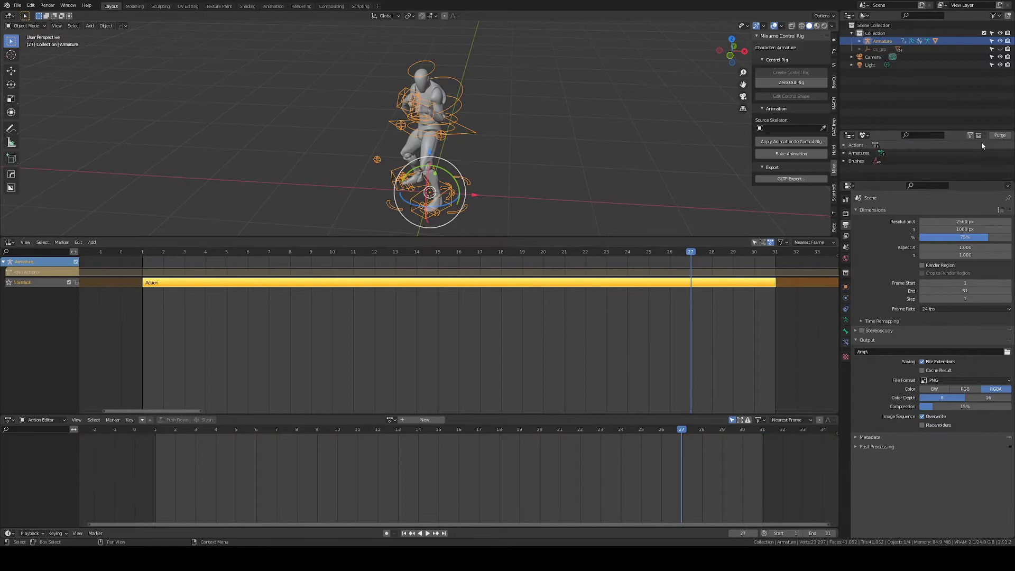
pyautogui.click(1005, 145)
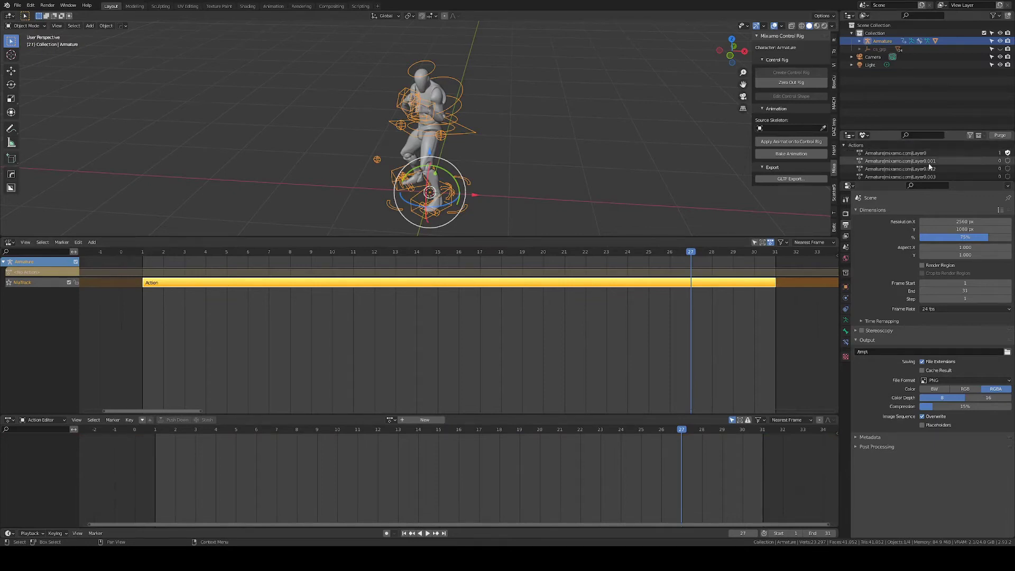
pyautogui.click(1000, 135)
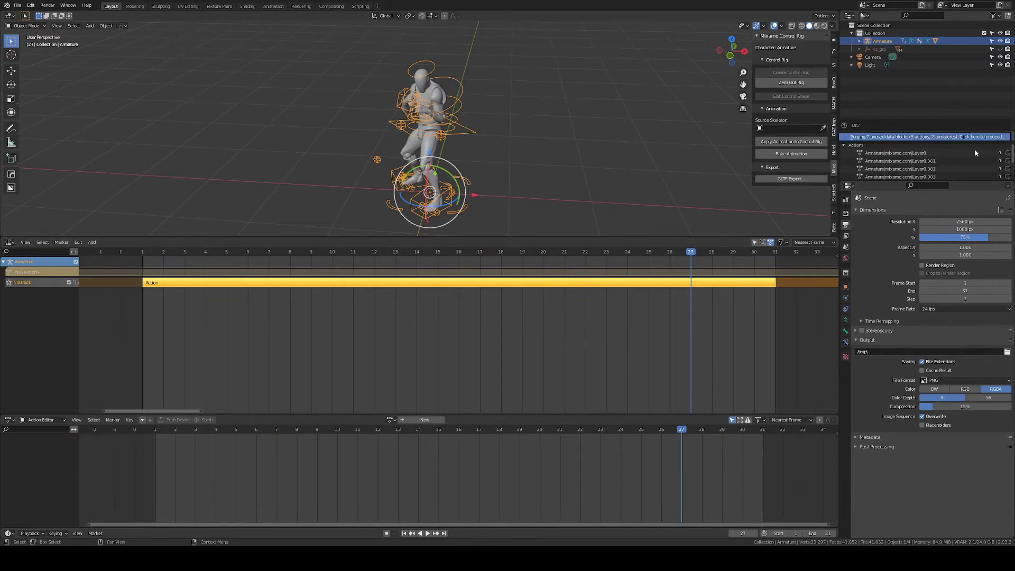
pyautogui.click(926, 137)
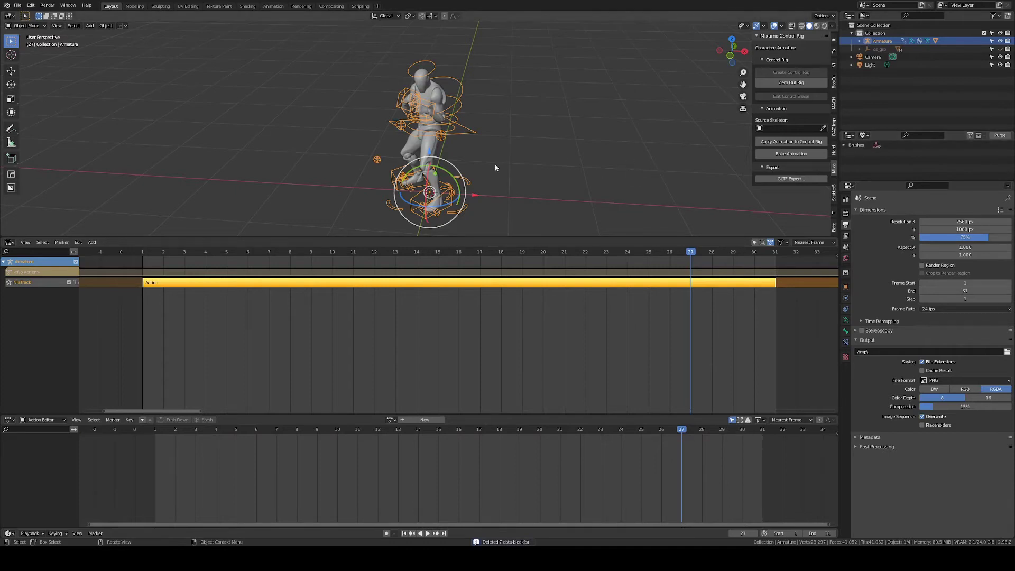
pyautogui.moveTo(495, 167); pyautogui.dragTo(468, 172, button='middle')
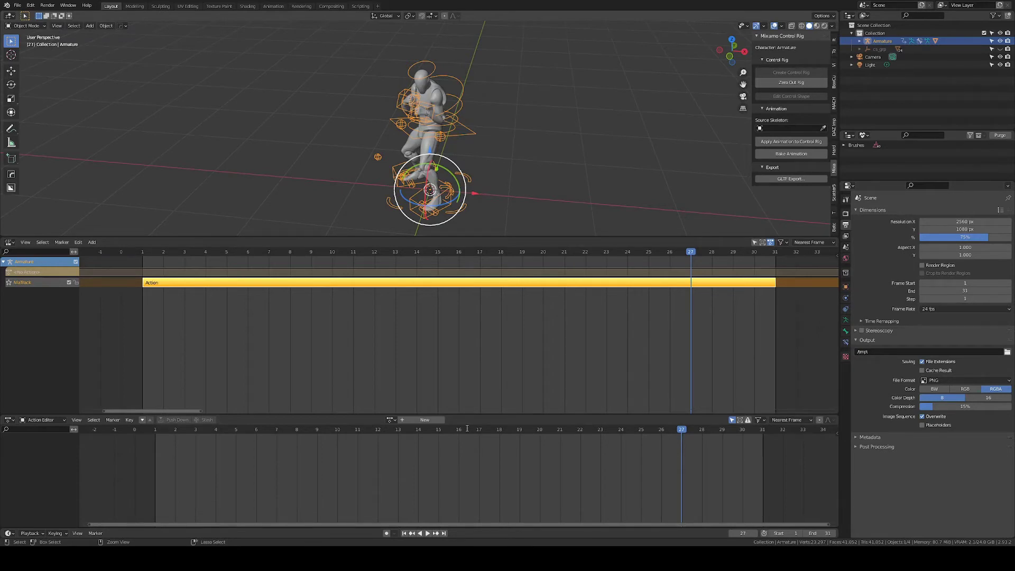
pyautogui.hotkey('ctrl', 's')
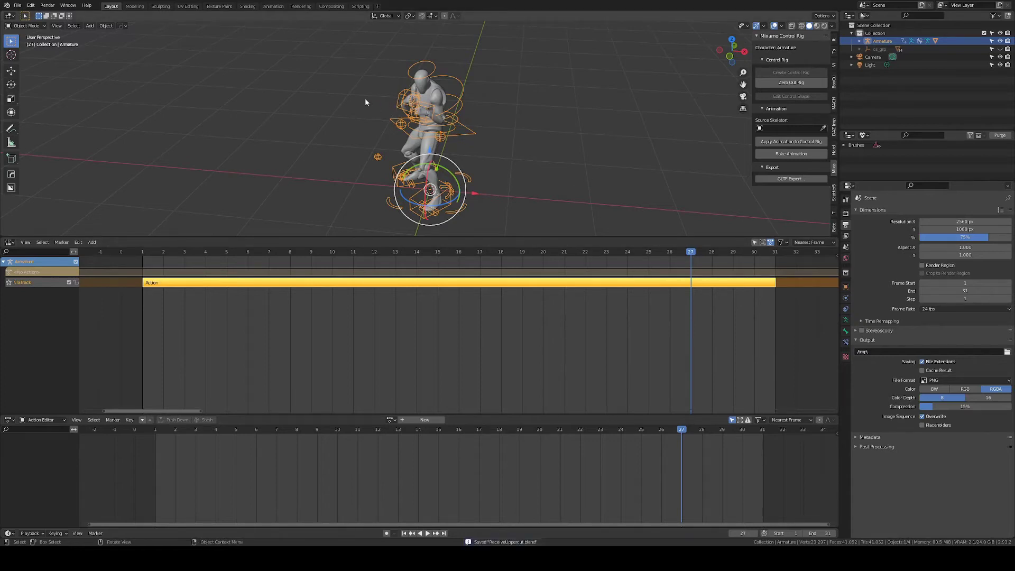
# Reopen the red mannequin .blend project from the recent files list
pyautogui.click(17, 4)
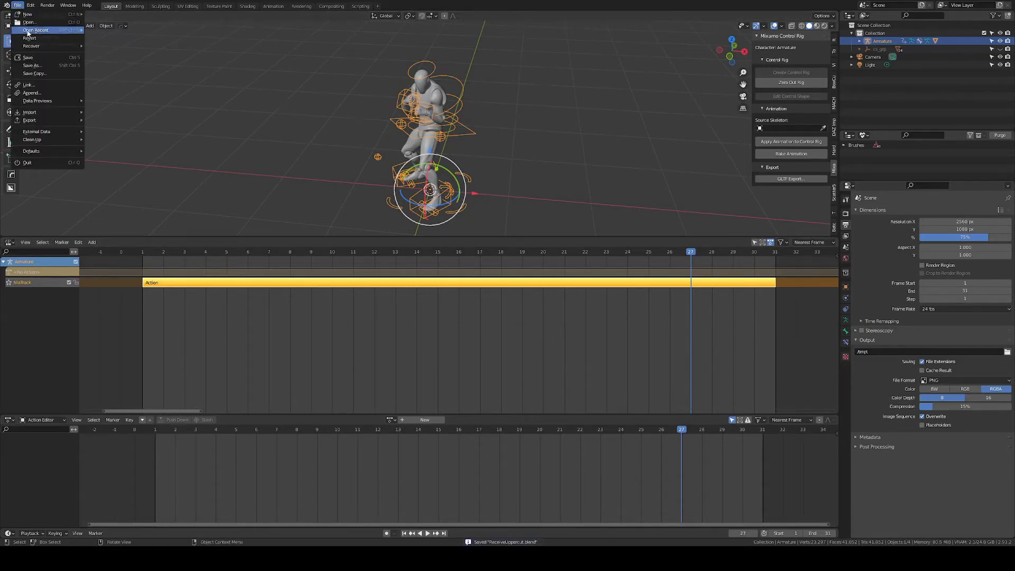
pyautogui.moveTo(34, 31)
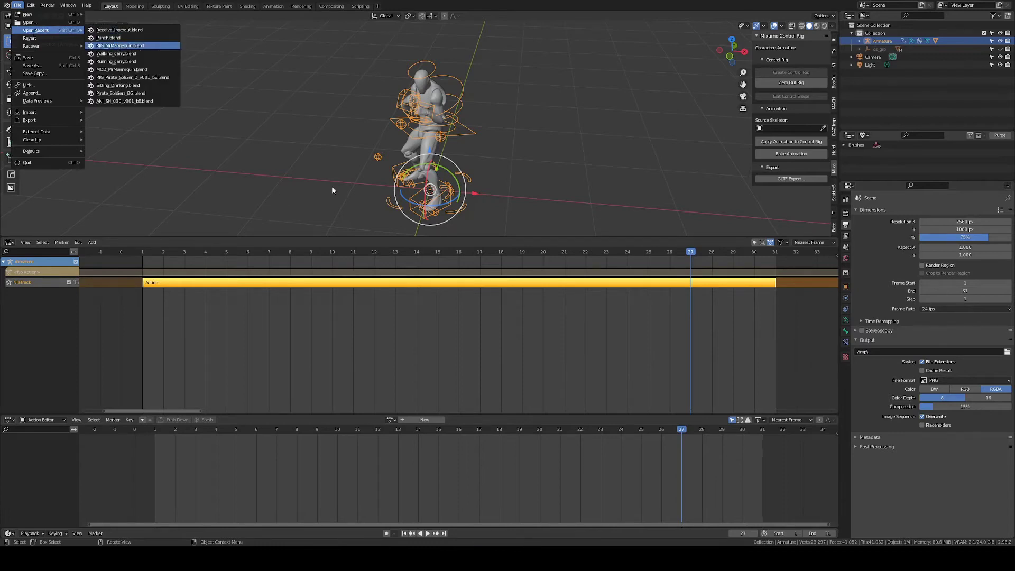
pyautogui.click(116, 46)
pyautogui.moveTo(249, 183); pyautogui.dragTo(284, 185, button='middle')
pyautogui.scroll(4, 284, 185)
pyautogui.scroll(-2, 284, 182)
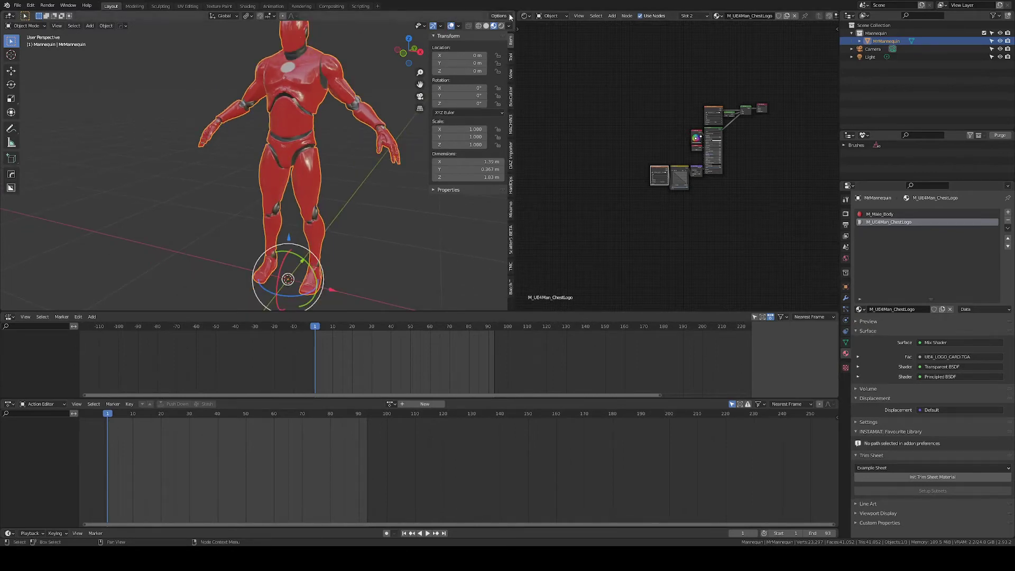
# Merge the Shader Editor into the 3D Viewport and lower the timeline borders
pyautogui.moveTo(514, 10); pyautogui.dragTo(582, 135)
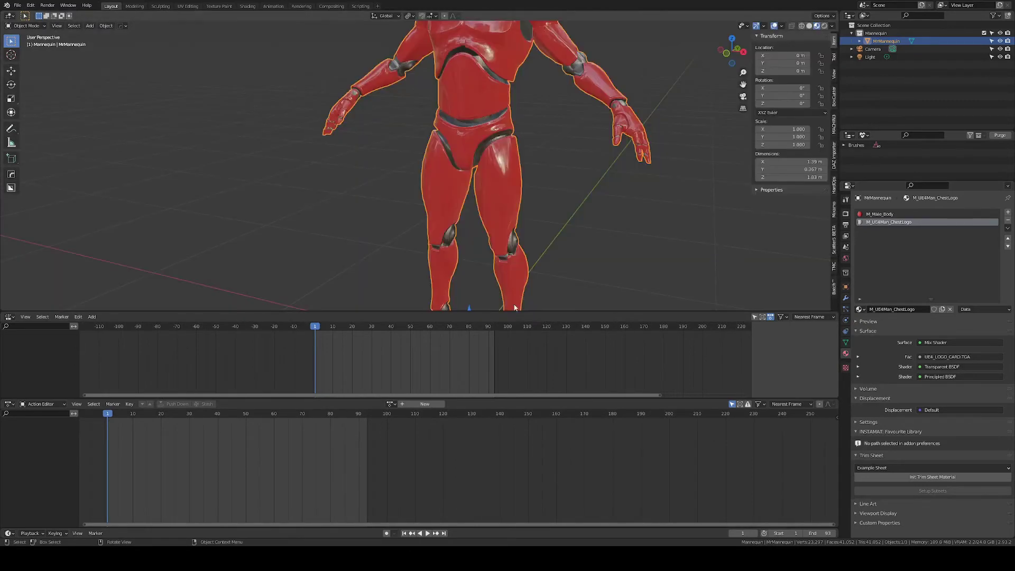
pyautogui.scroll(-4, 527, 275)
pyautogui.moveTo(543, 396); pyautogui.dragTo(547, 446)
pyautogui.moveTo(567, 312); pyautogui.dragTo(570, 354)
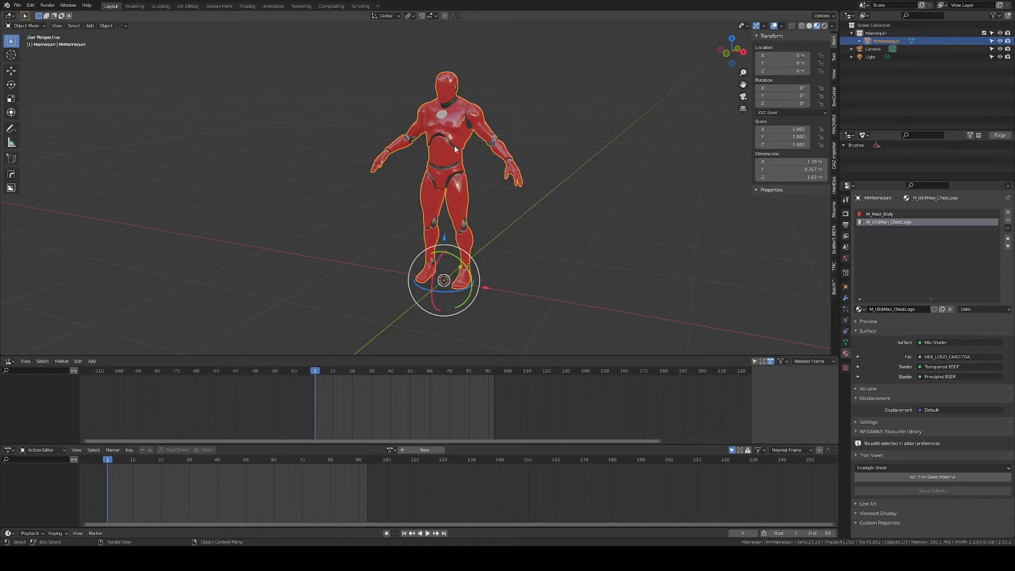
# Append Punch.blend's Collection, with its punch rig and Action, into the mannequin scene
pyautogui.click(17, 4)
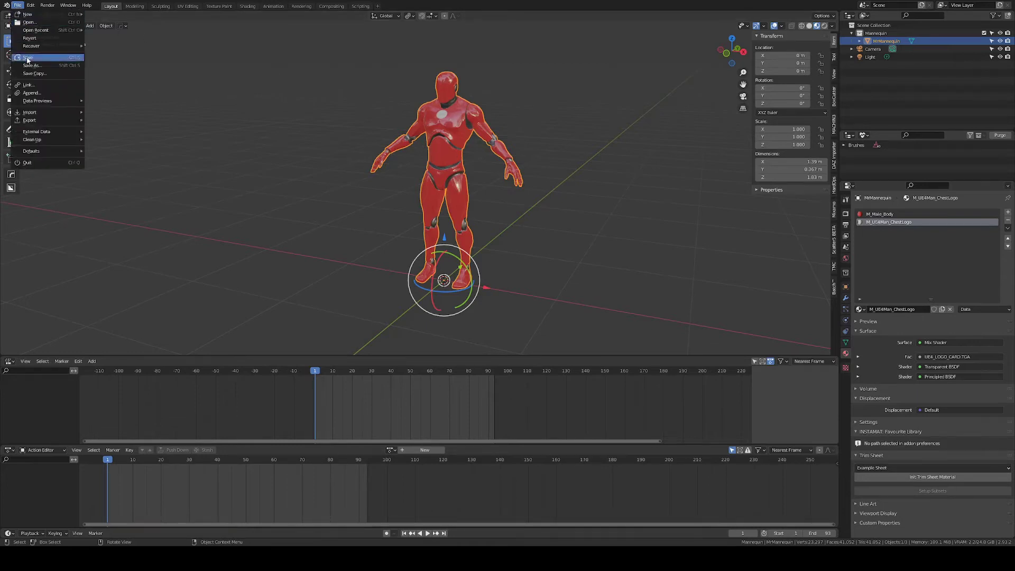
pyautogui.click(34, 94)
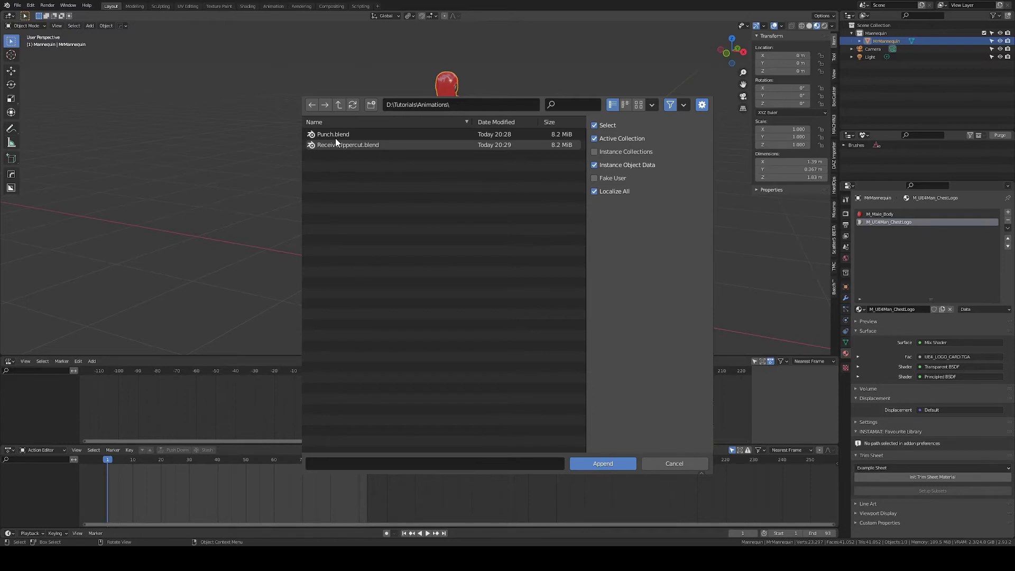
pyautogui.doubleClick(334, 135)
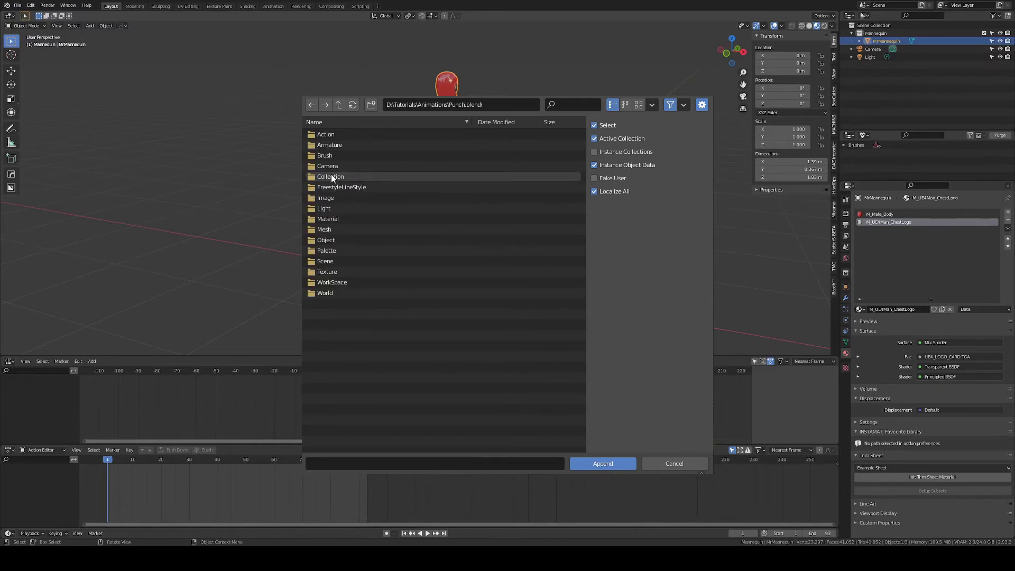
pyautogui.doubleClick(332, 174)
pyautogui.click(331, 135)
pyautogui.click(603, 463)
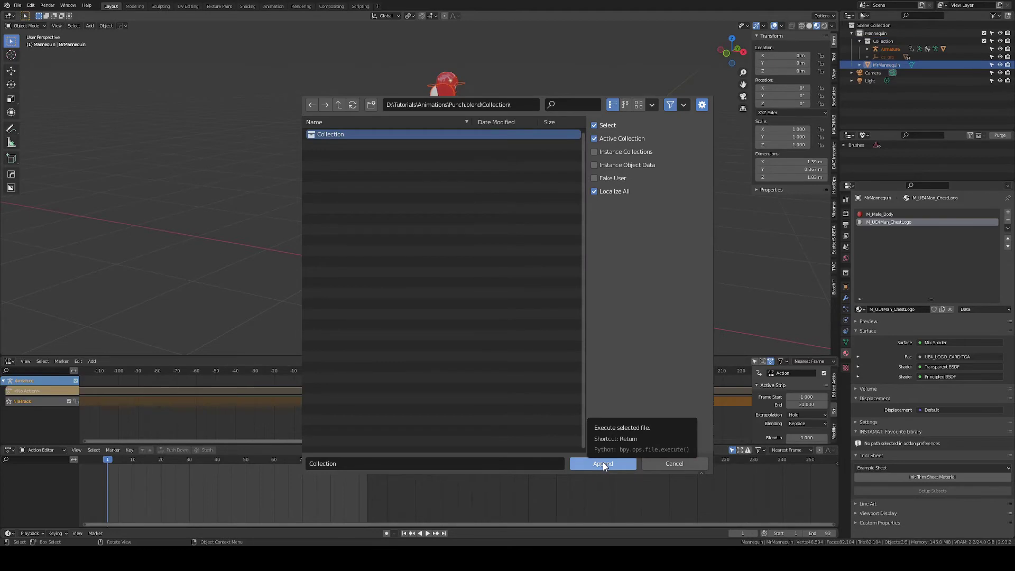
pyautogui.click(603, 463)
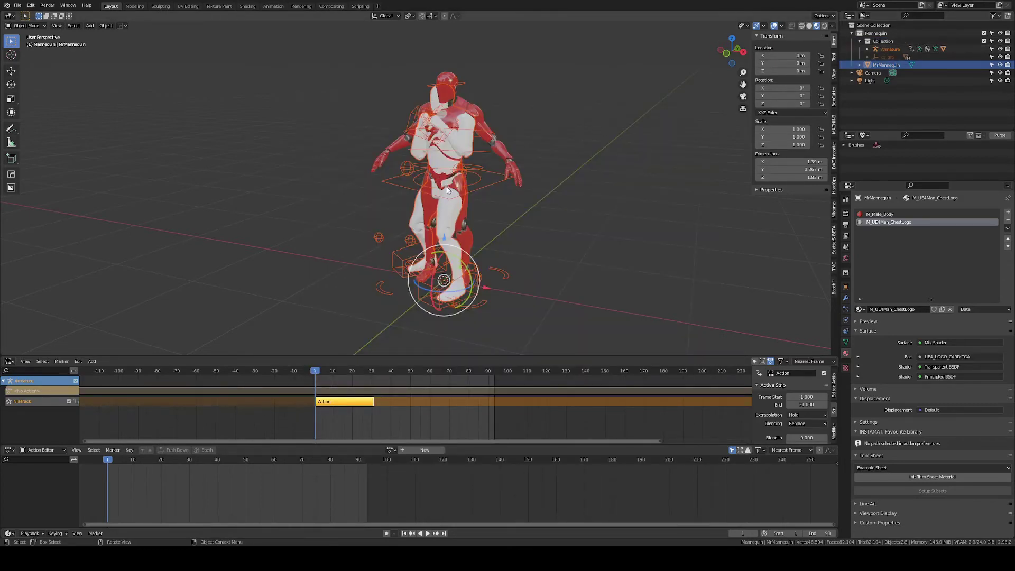
# Play the appended punch animation and scrub back to frame 17
pyautogui.moveTo(453, 194); pyautogui.dragTo(483, 202, button='middle')
pyautogui.scroll(3, 470, 211)
pyautogui.press('space')
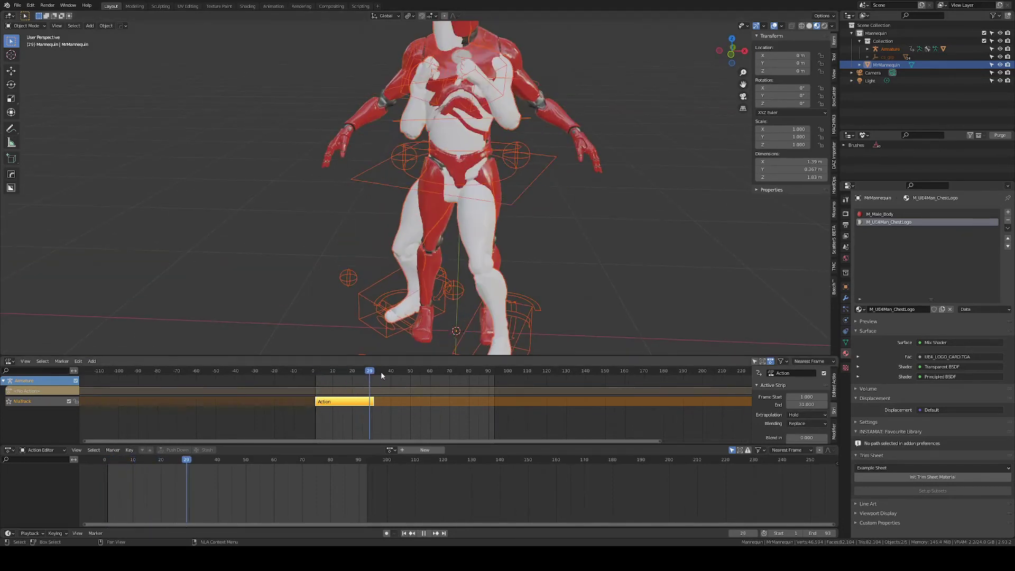
pyautogui.moveTo(392, 380); pyautogui.dragTo(344, 402)
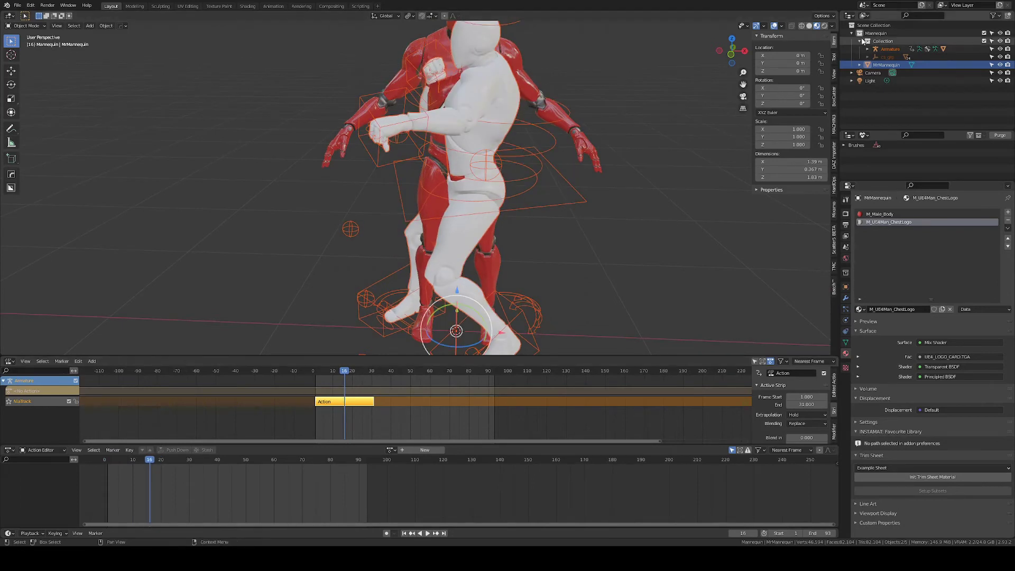
# Move the appended Collection to the Scene Collection root and select its Armature
pyautogui.click(879, 41)
pyautogui.moveTo(877, 44); pyautogui.dragTo(883, 25)
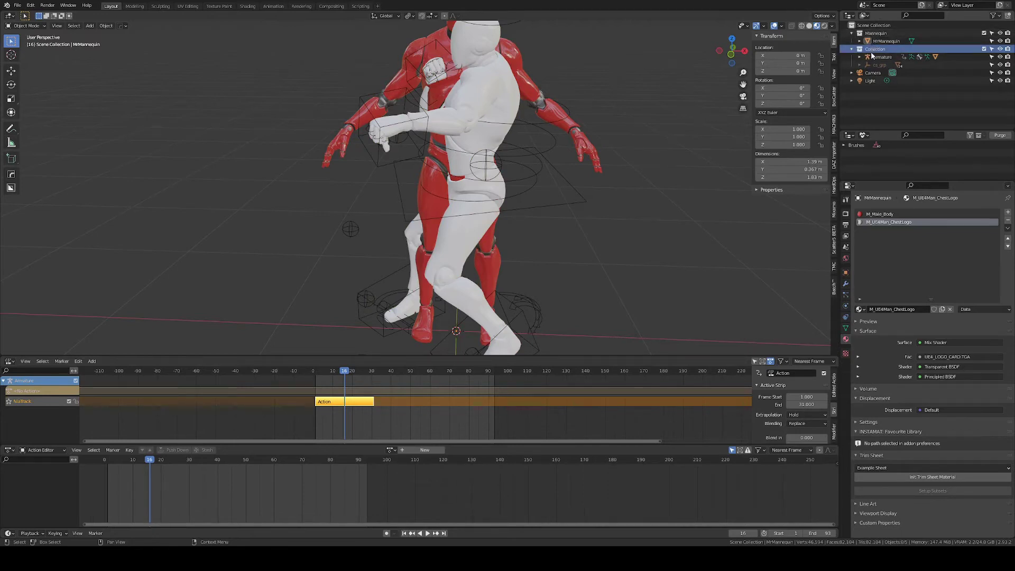
pyautogui.click(881, 57)
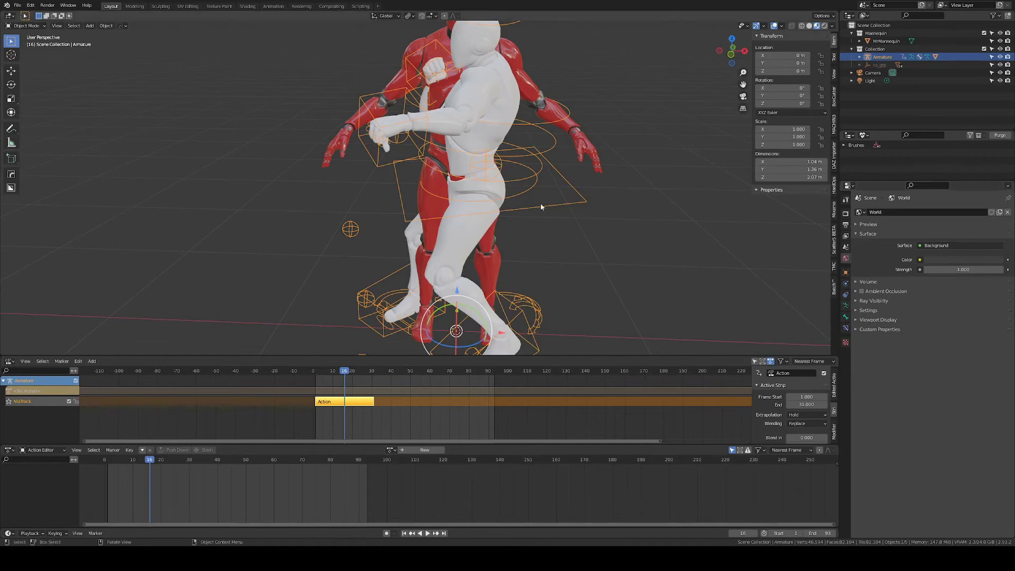
# Set the appended armature to Rest Position and view it from the front
pyautogui.click(846, 306)
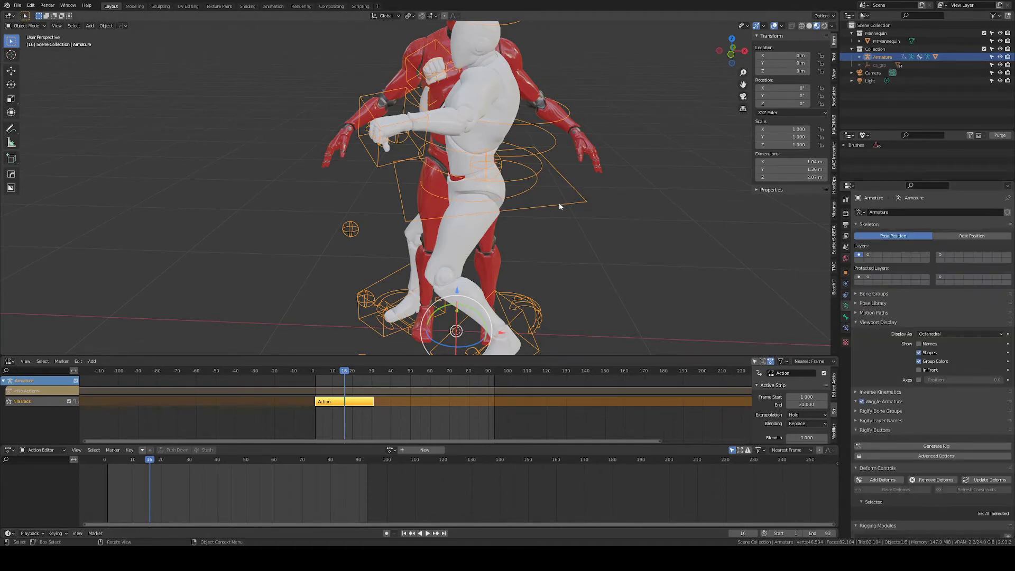
pyautogui.click(954, 237)
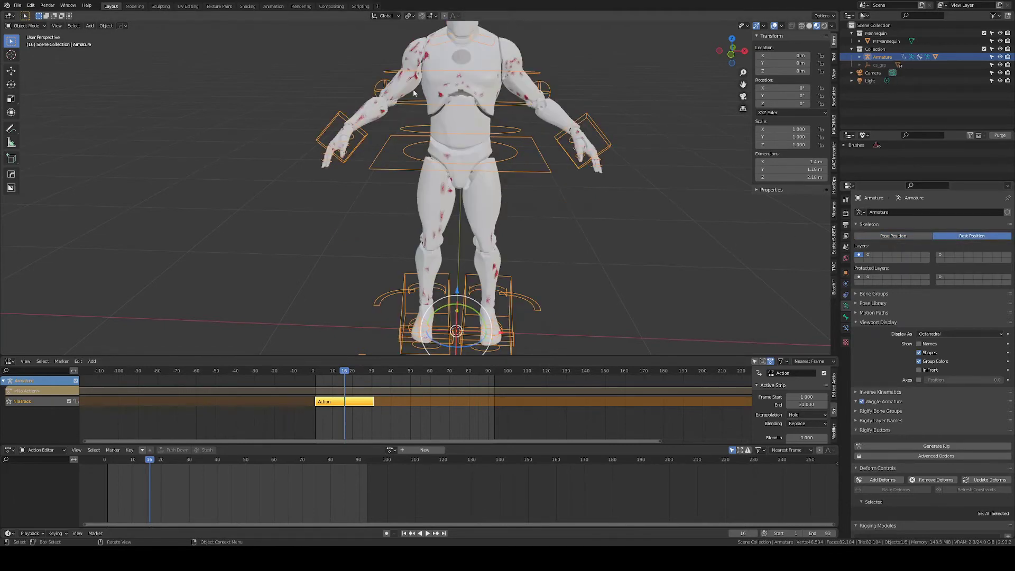
pyautogui.moveTo(512, 243); pyautogui.dragTo(517, 182, button='middle')
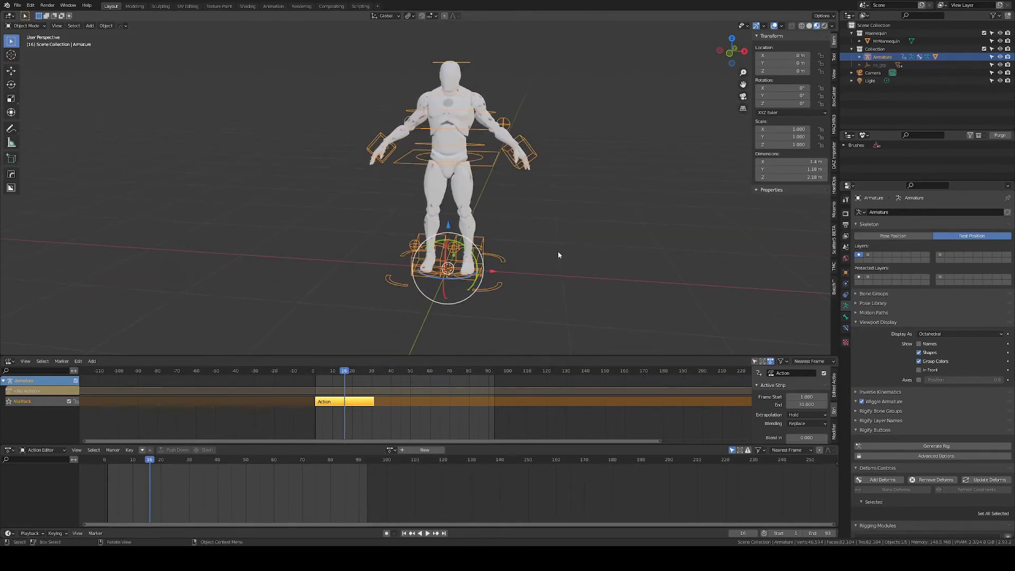
pyautogui.press('KP_1')
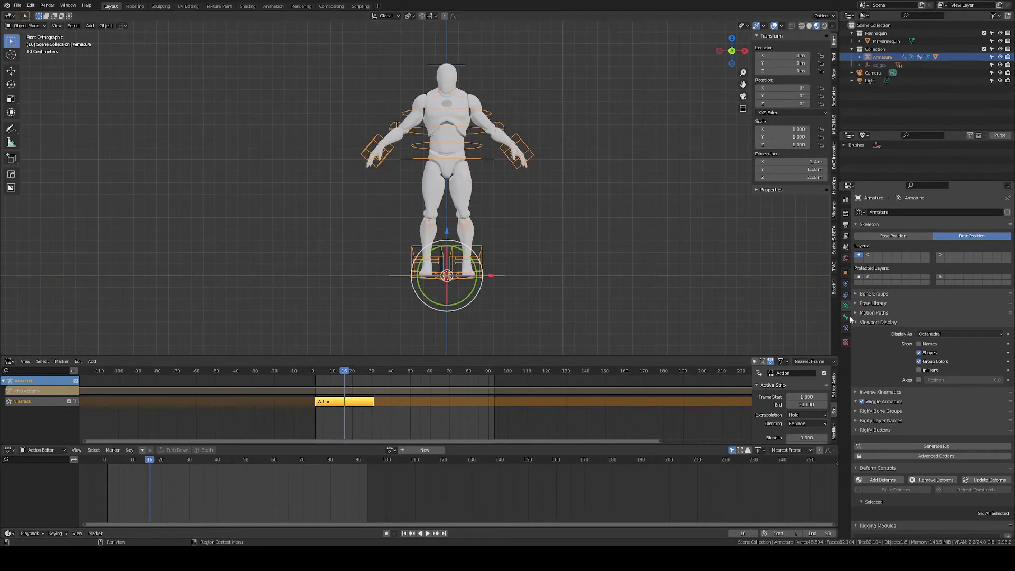
# On MrMannequin, clear the Mesh Data Transfer source and set it to MrMannequin.001
pyautogui.click(886, 41)
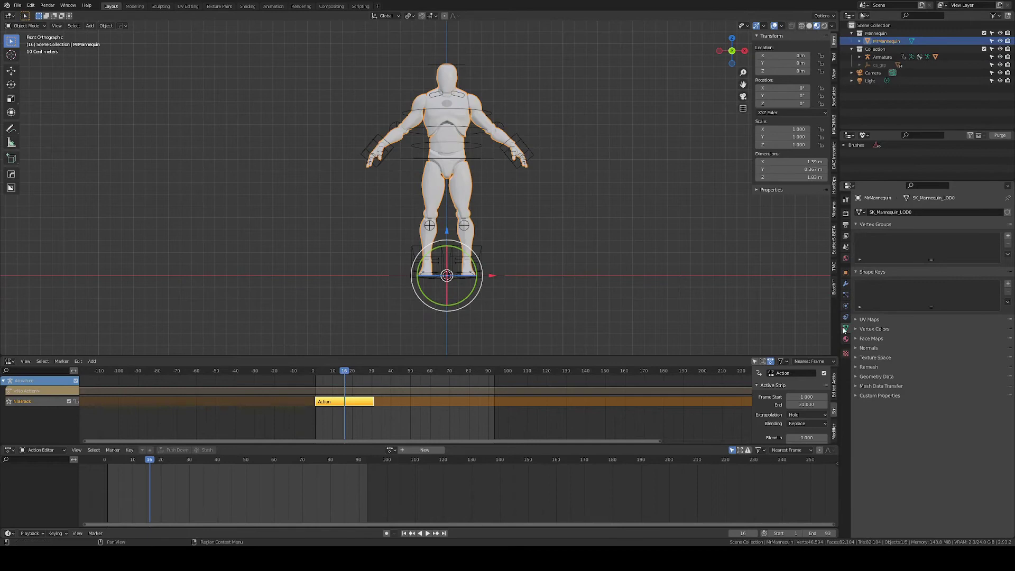
pyautogui.click(858, 386)
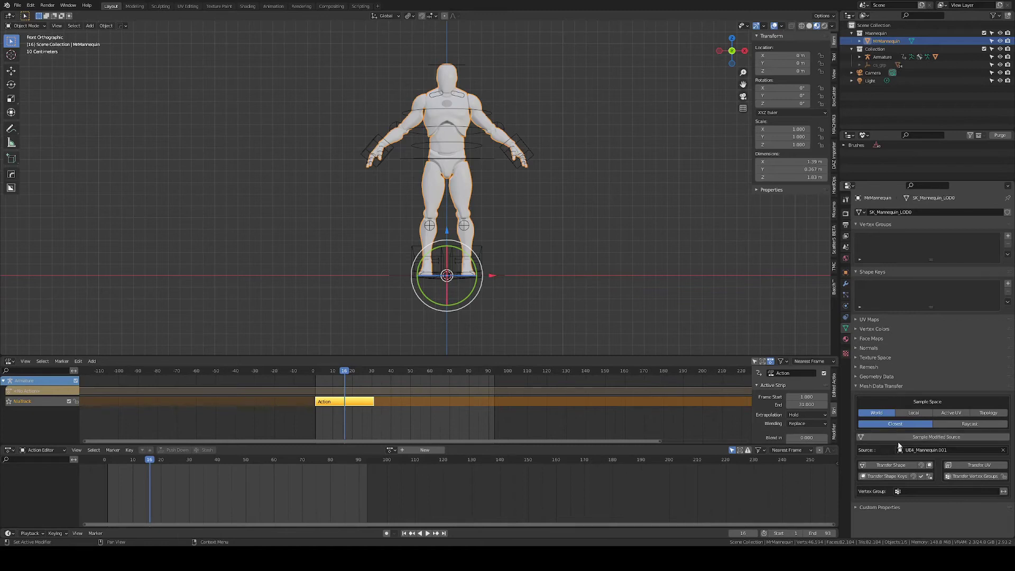
pyautogui.click(1004, 451)
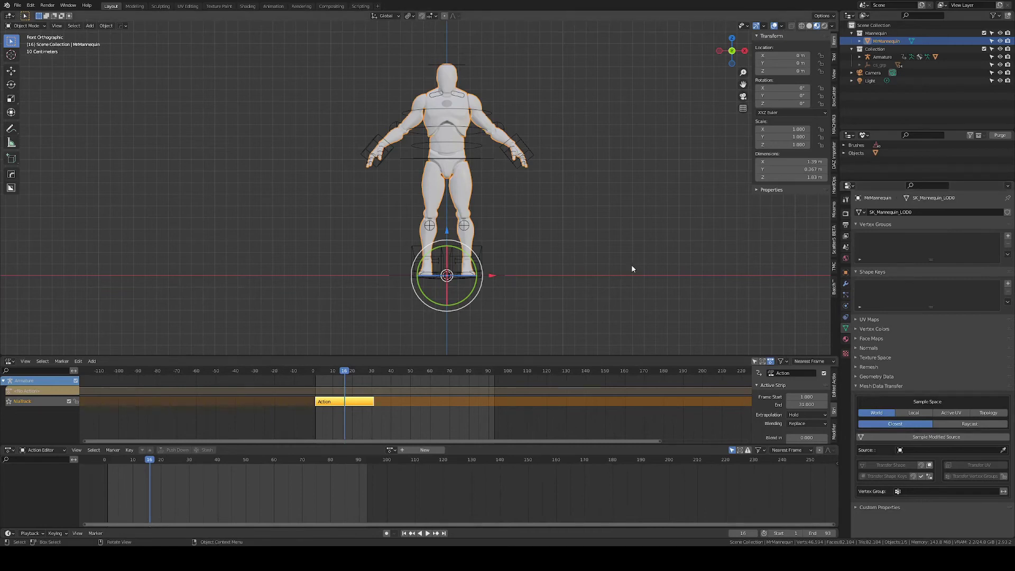
pyautogui.click(860, 56)
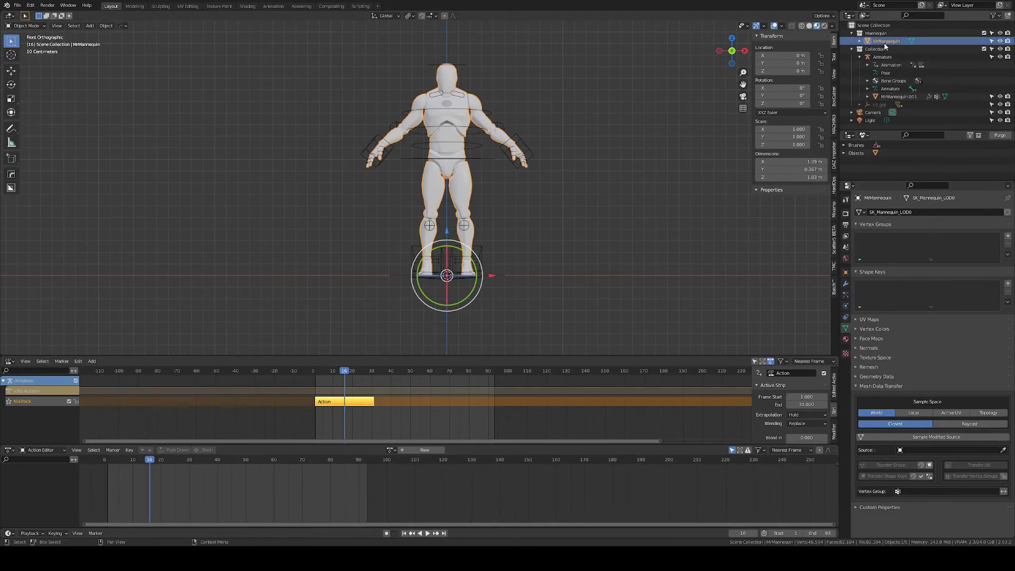
pyautogui.click(852, 49)
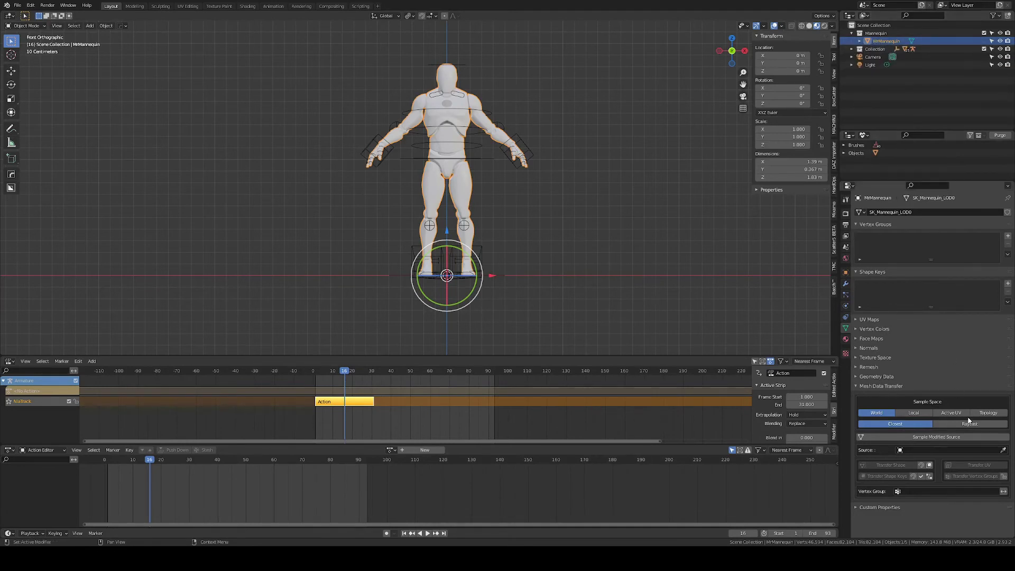
pyautogui.click(930, 450)
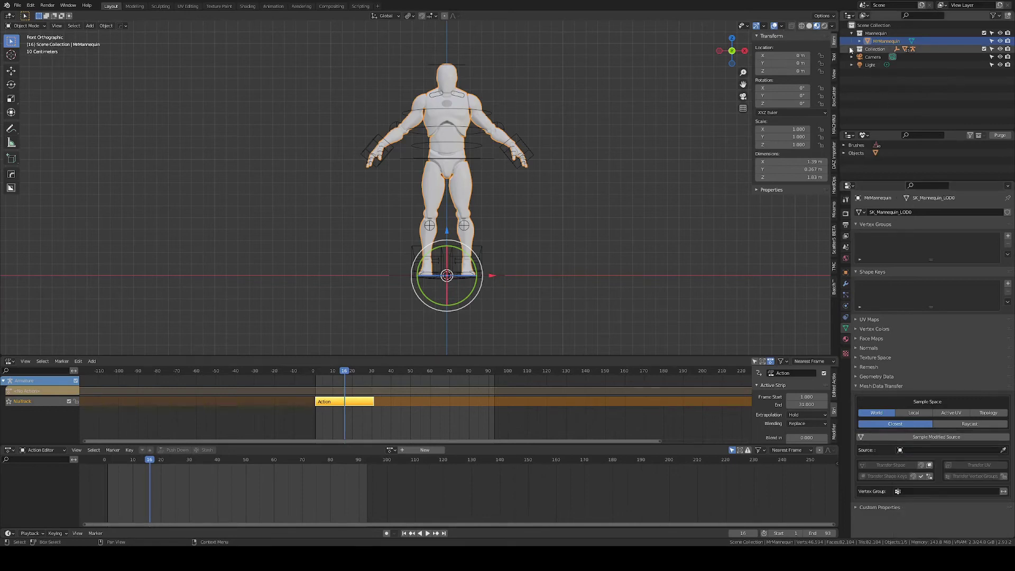
pyautogui.click(851, 50)
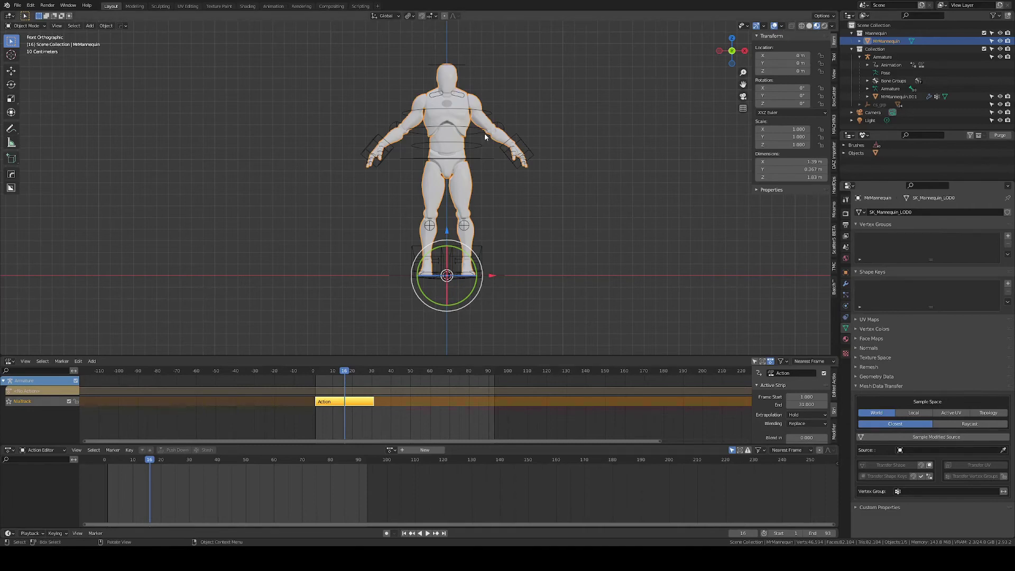
pyautogui.moveTo(481, 136); pyautogui.dragTo(588, 145, button='middle')
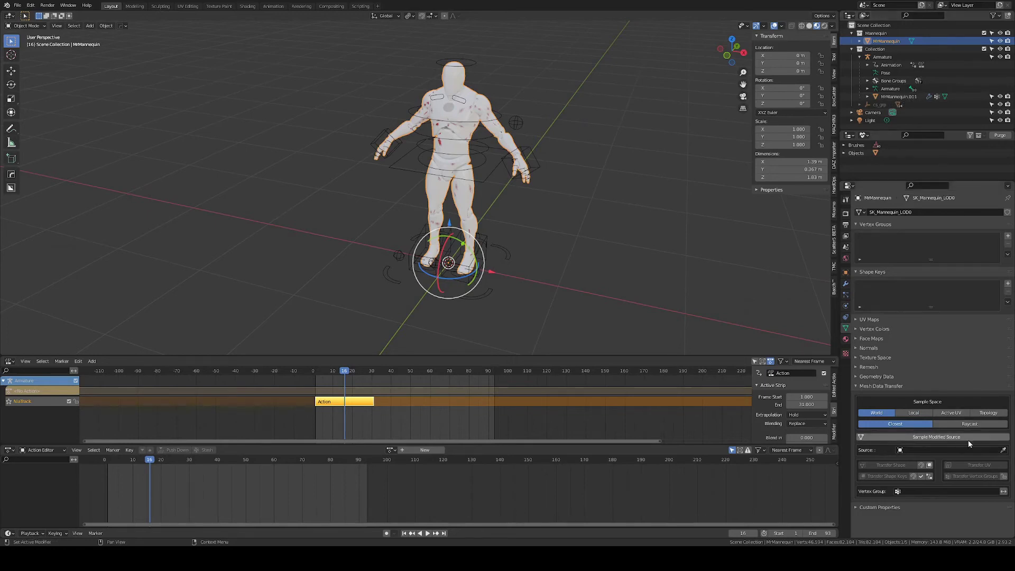
pyautogui.click(907, 449)
pyautogui.click(909, 460)
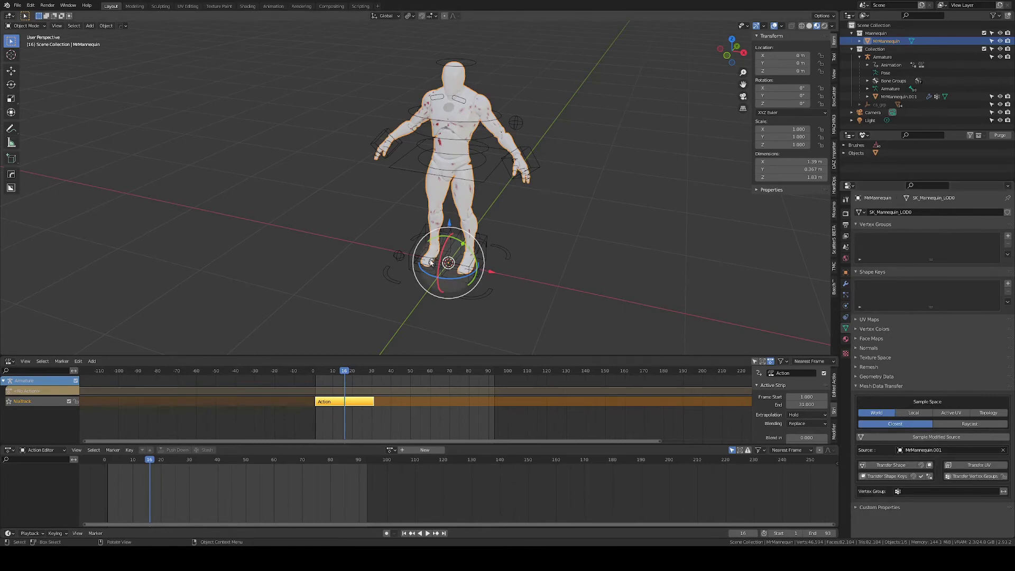
# Enable Vertex Groups transfer so MrMannequin receives the mixamorig groups from MrMannequin.001
pyautogui.moveTo(417, 123); pyautogui.dragTo(529, 158, button='middle')
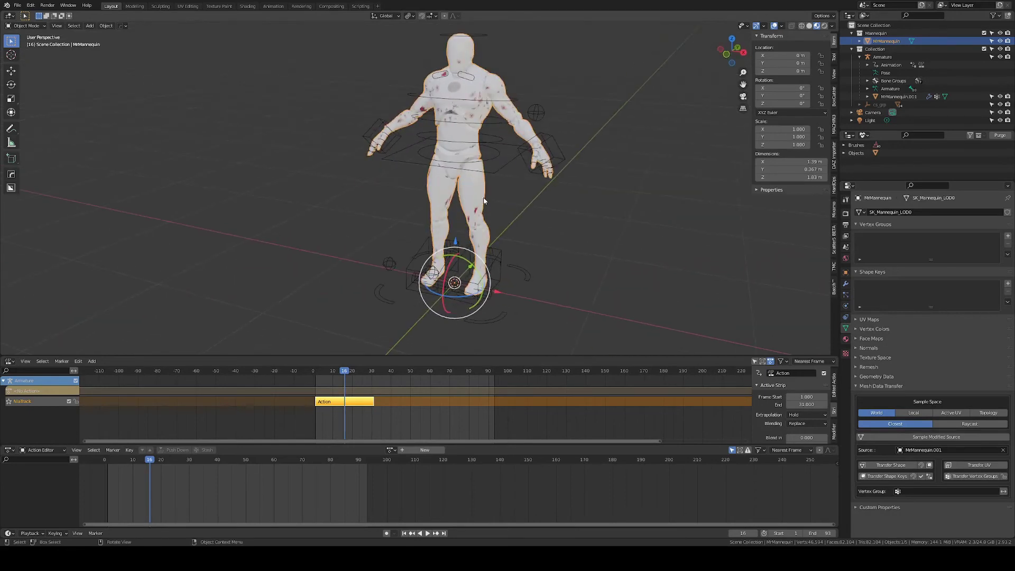
pyautogui.click(970, 476)
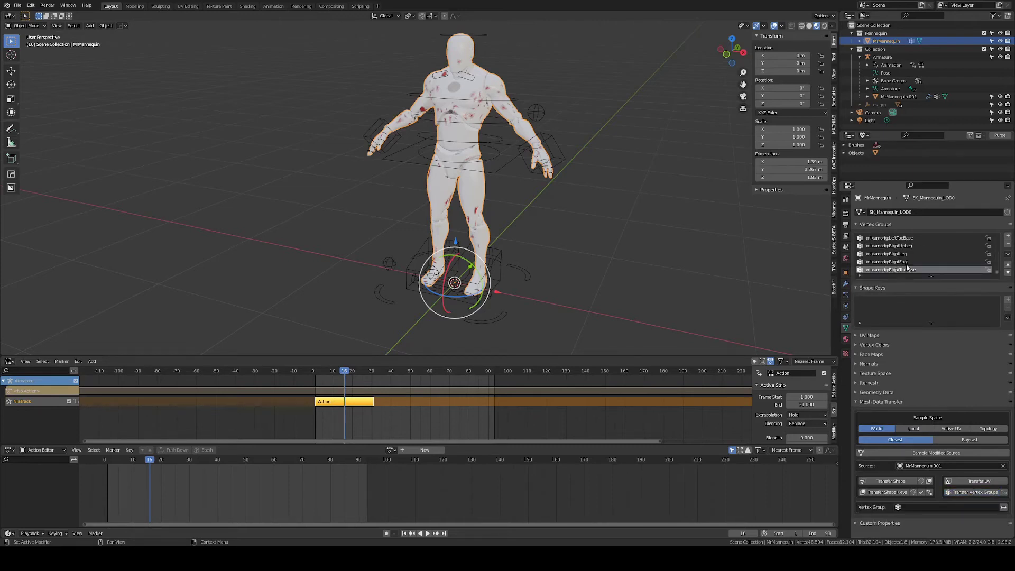
pyautogui.click(899, 96)
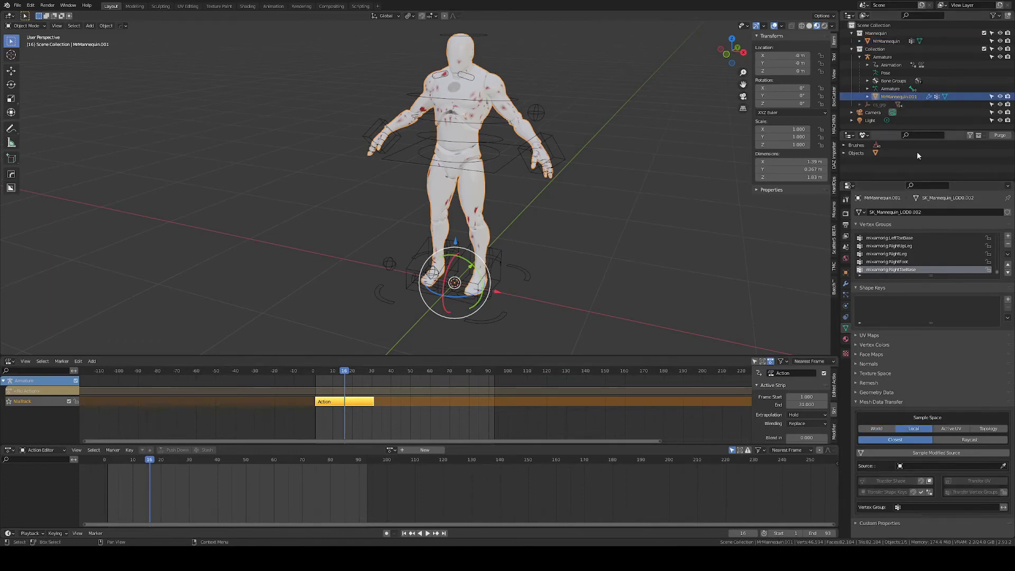
pyautogui.click(886, 41)
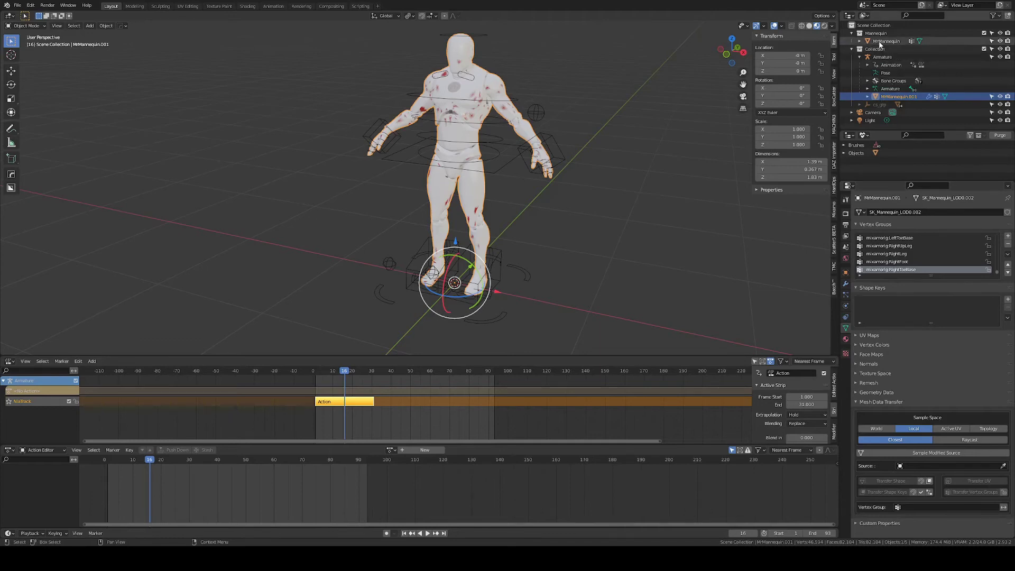
# Delete the duplicate MrMannequin.001 object
pyautogui.click(893, 97)
pyautogui.press('x')
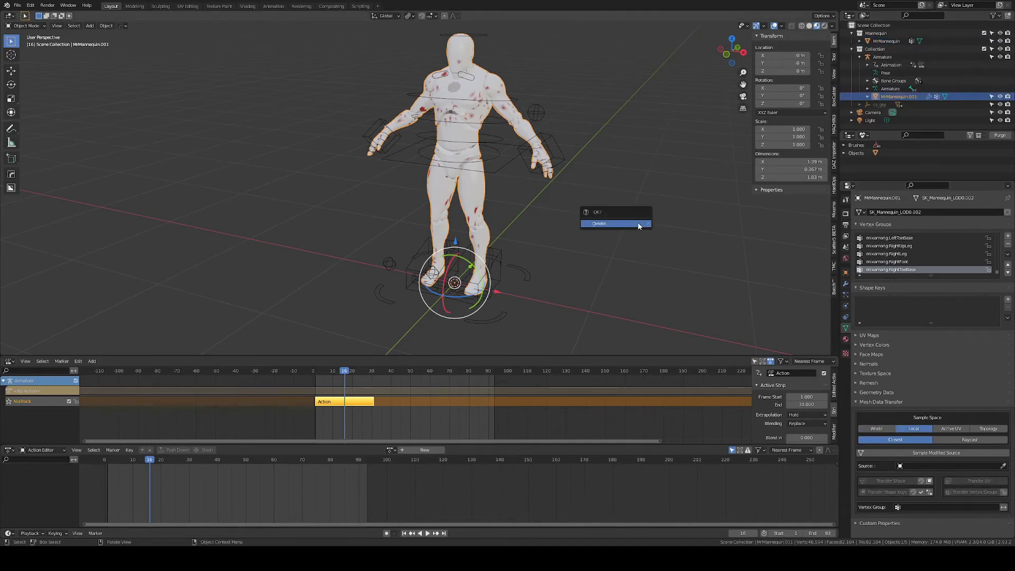
pyautogui.click(640, 226)
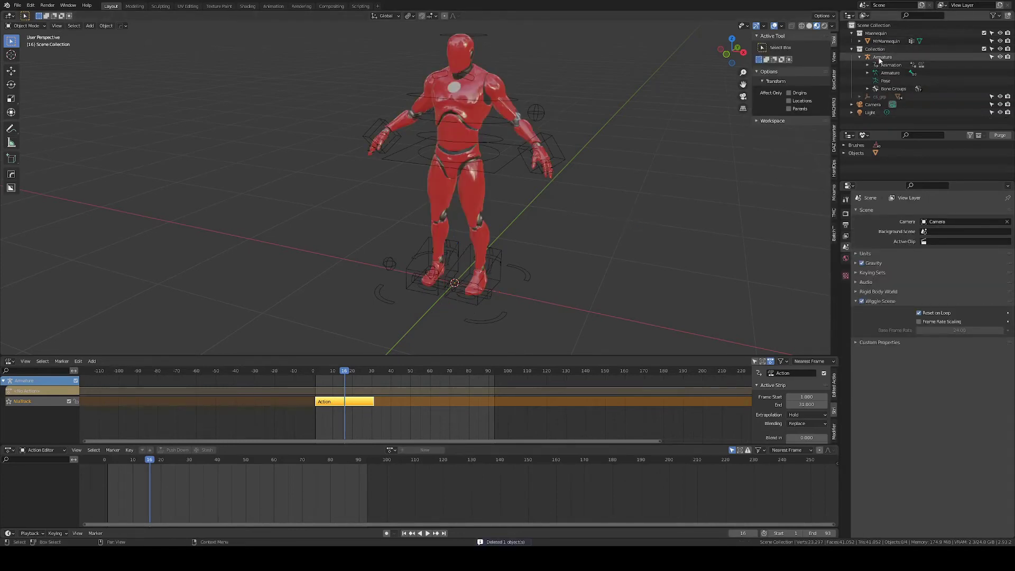
# Add an Armature modifier to MrMannequin targeting the appended Armature
pyautogui.click(886, 41)
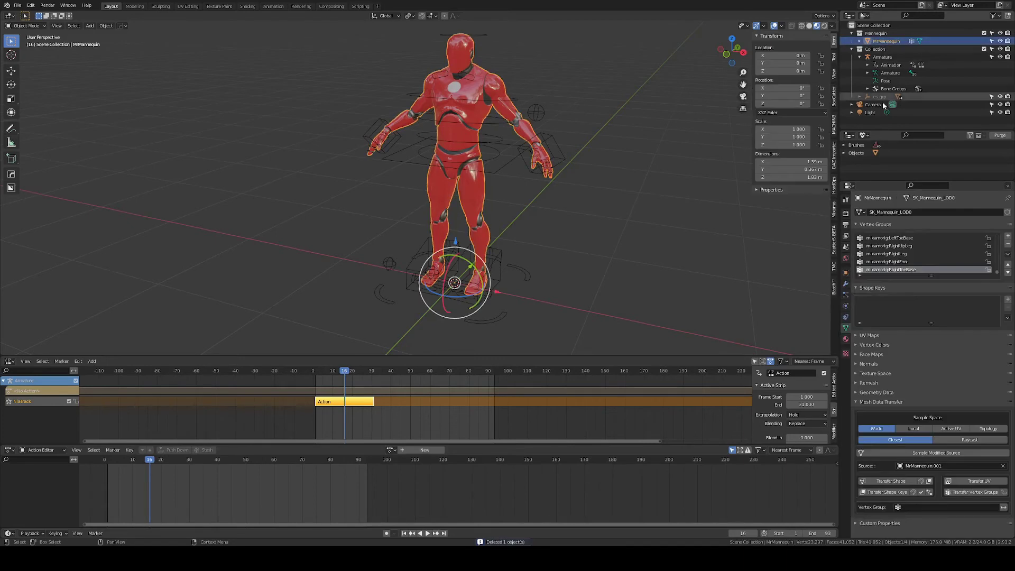
pyautogui.click(844, 285)
pyautogui.click(890, 210)
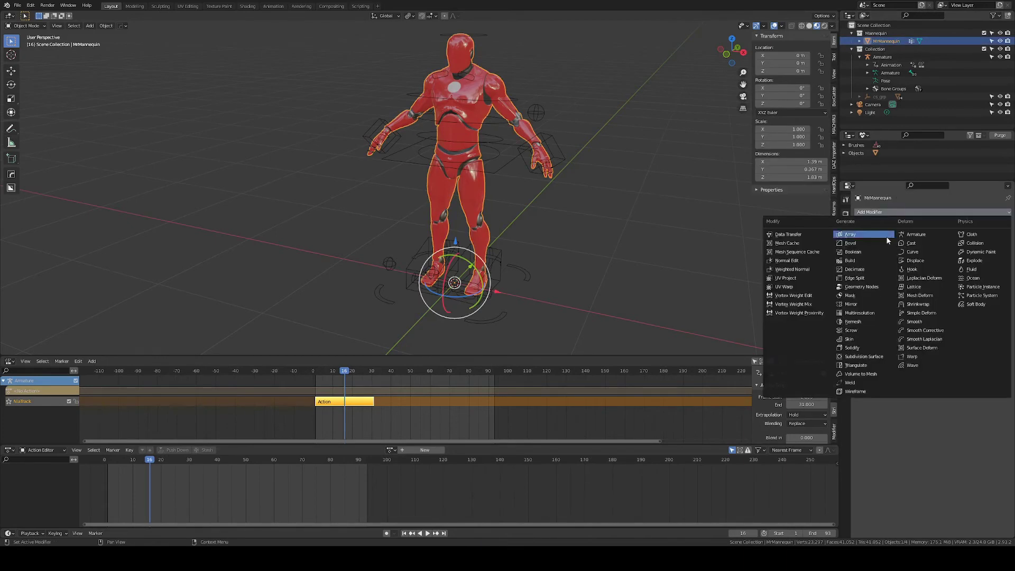
pyautogui.click(916, 234)
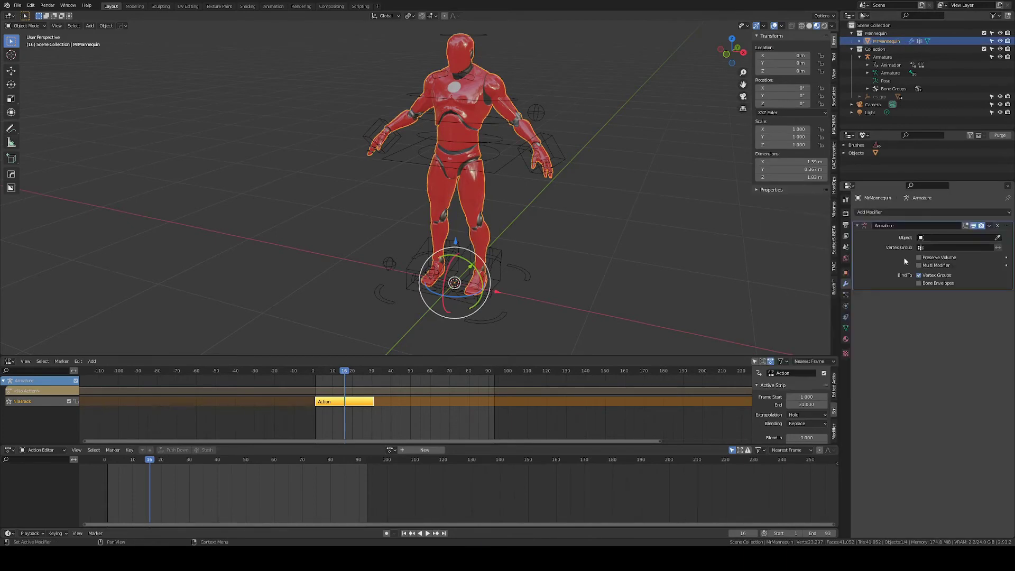
pyautogui.click(997, 237)
pyautogui.click(555, 161)
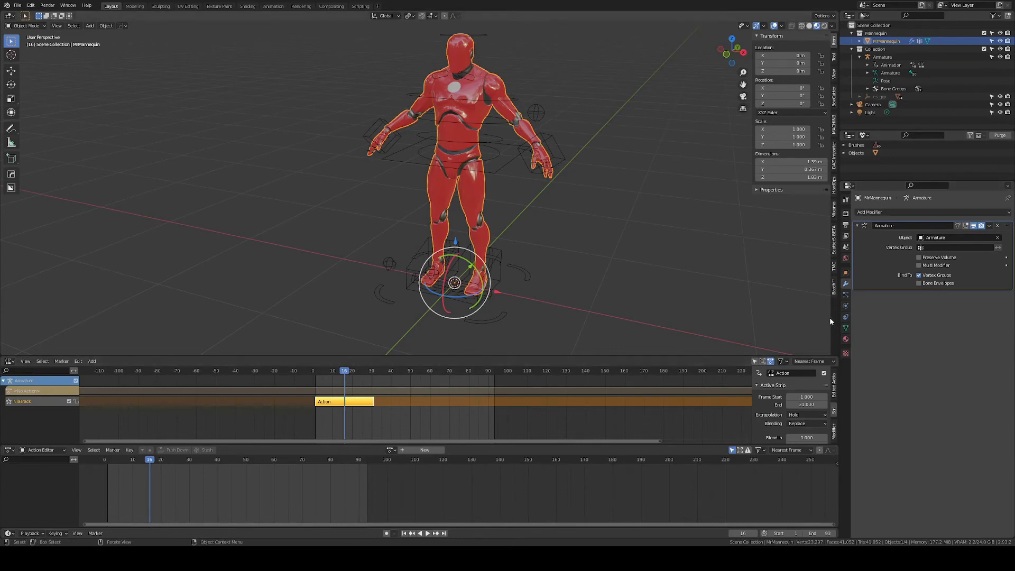
# Switch the Armature to Pose Position and play the punch animation on the mannequin
pyautogui.click(543, 171)
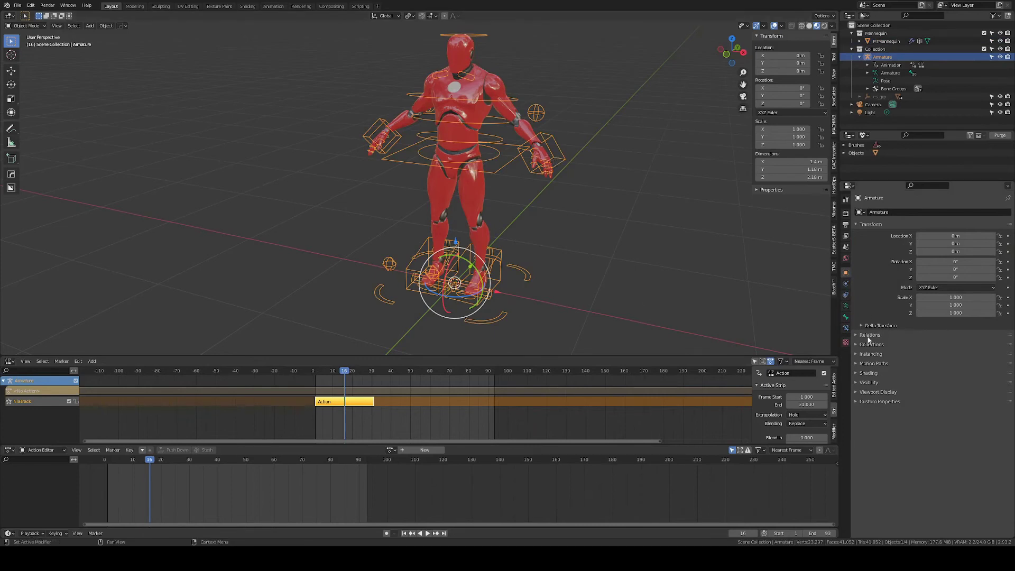
pyautogui.click(846, 306)
pyautogui.click(909, 237)
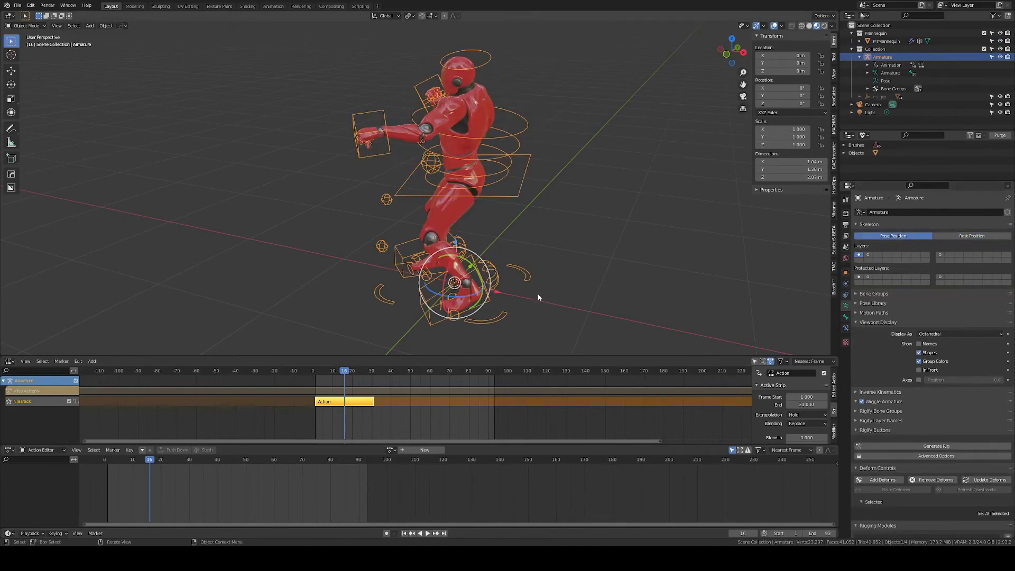
pyautogui.click(315, 371)
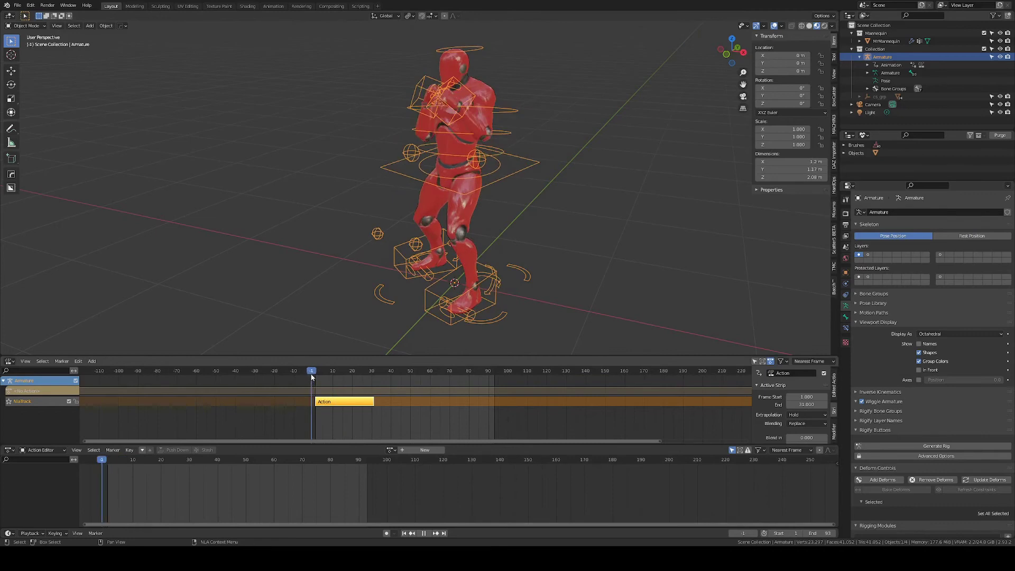
pyautogui.press('space')
pyautogui.moveTo(355, 383); pyautogui.dragTo(344, 408)
pyautogui.press('space')
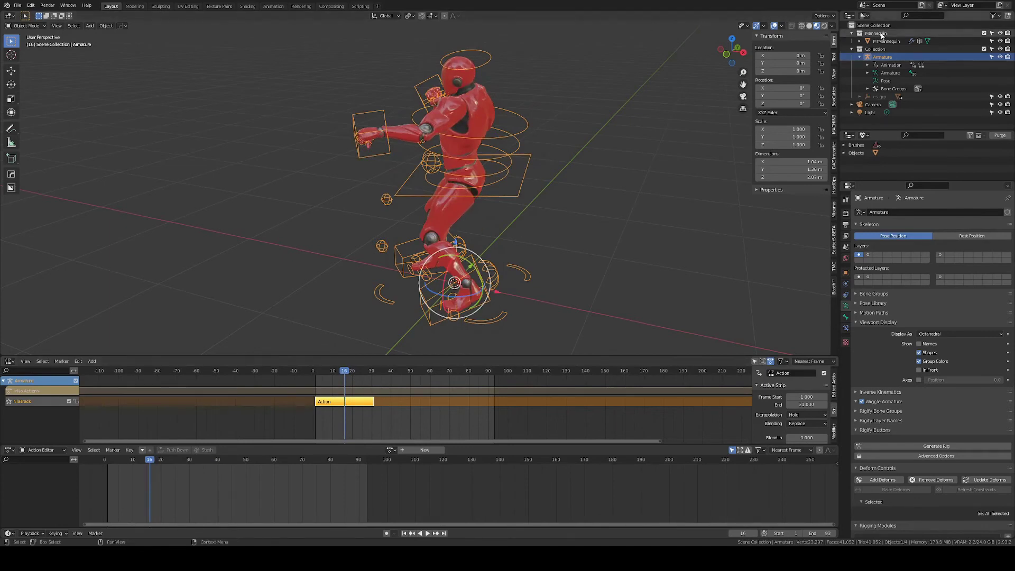
# Split the 3D viewport and turn the right area into a Shader Editor
pyautogui.click(453, 211)
pyautogui.click(544, 157)
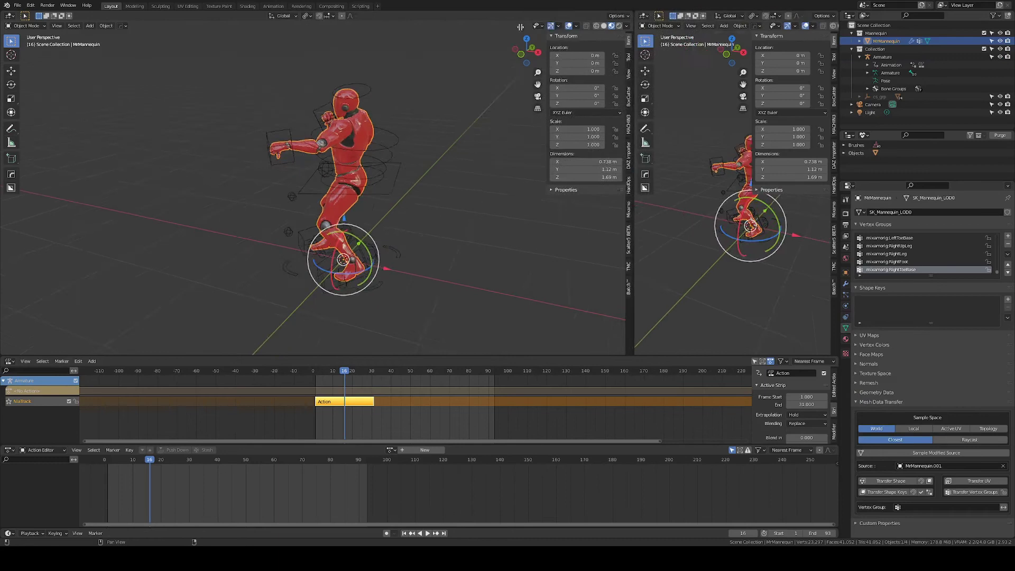
pyautogui.moveTo(499, 26); pyautogui.dragTo(492, 26)
pyautogui.click(506, 16)
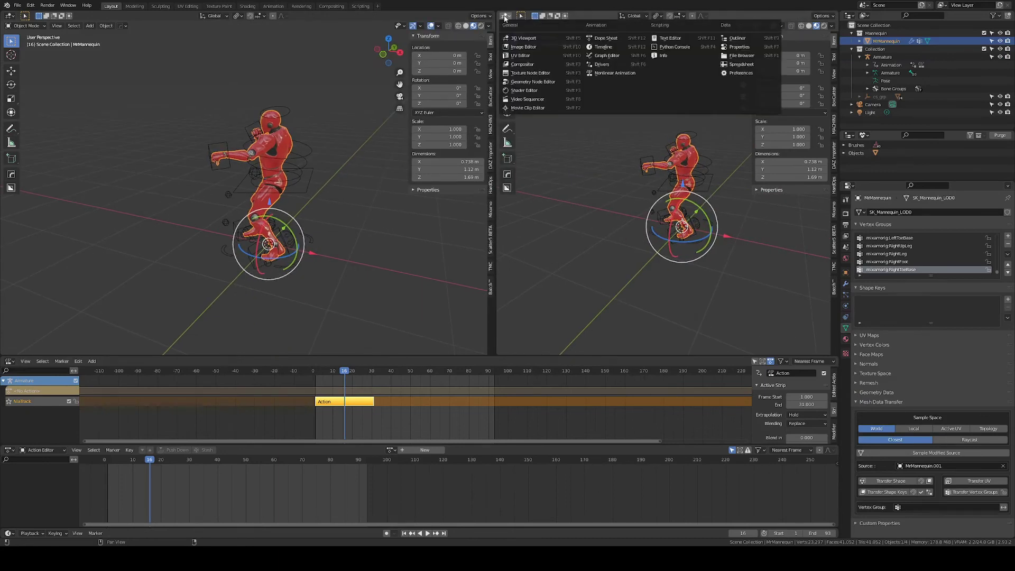
pyautogui.click(521, 91)
pyautogui.press('Home')
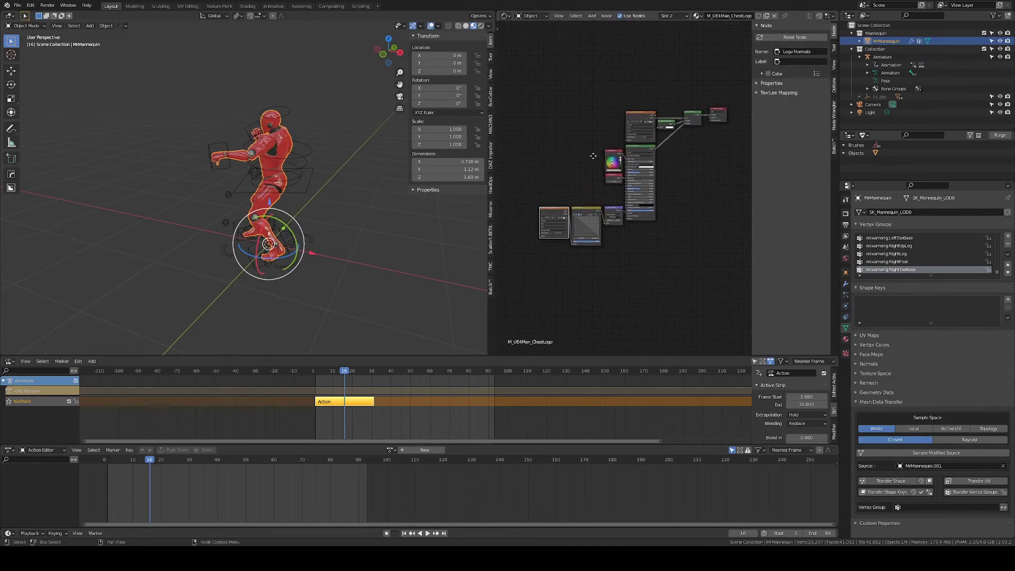
# Make M_Male_Body the active material and frame its node tree
pyautogui.click(846, 339)
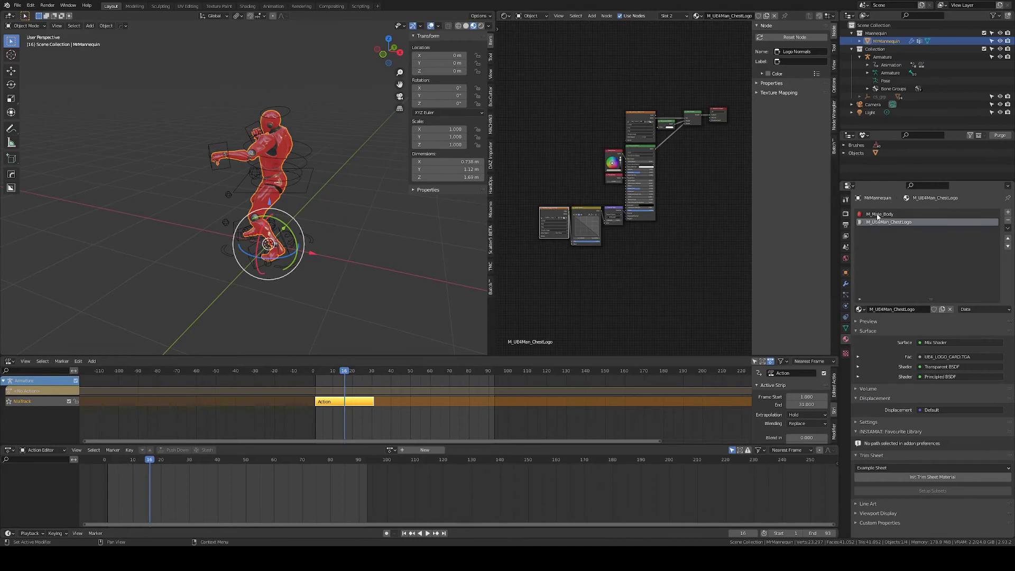
pyautogui.click(878, 214)
pyautogui.press('Home')
pyautogui.scroll(2, 581, 257)
pyautogui.scroll(2, 560, 204)
pyautogui.moveTo(582, 217); pyautogui.dragTo(675, 122, button='middle')
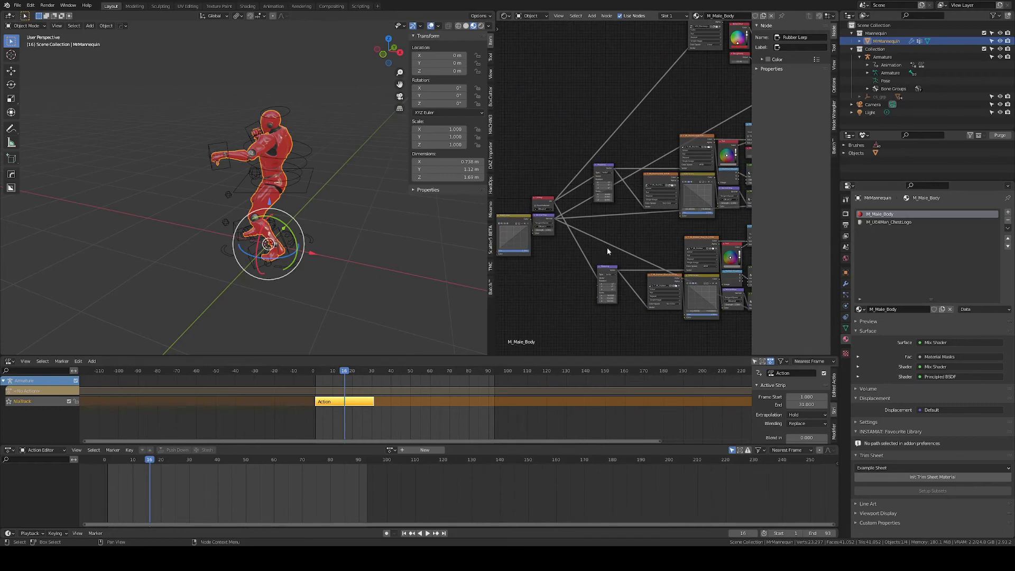
pyautogui.scroll(-4, 608, 220)
pyautogui.moveTo(638, 109); pyautogui.dragTo(619, 128, button='middle')
# Orbit to a front view of the mannequin and scrub the animation to frame 31
pyautogui.moveTo(248, 162); pyautogui.dragTo(262, 186, button='middle')
pyautogui.scroll(3, 280, 164)
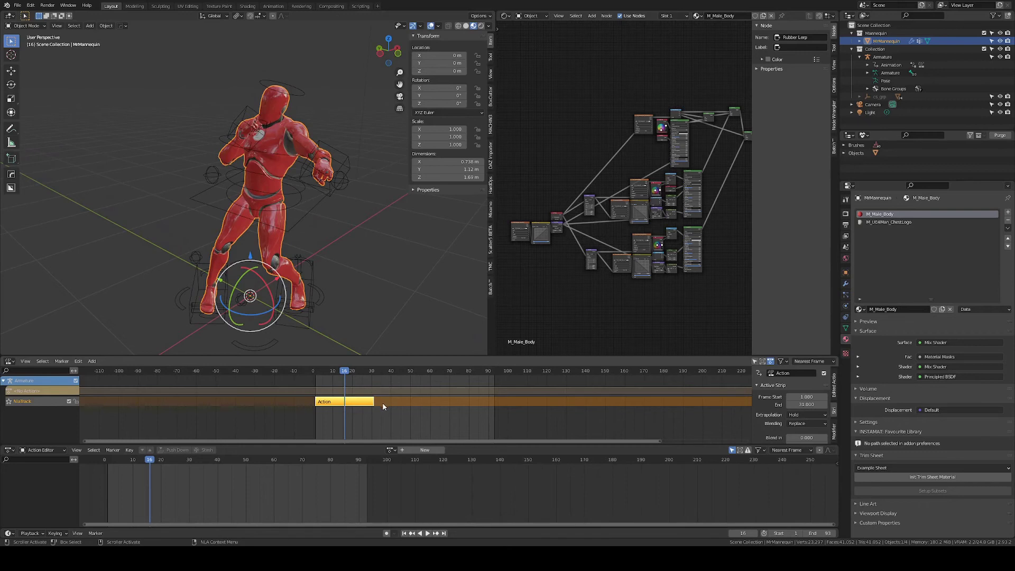
pyautogui.hotkey('ctrl', 'shift', 'space')
pyautogui.moveTo(352, 373); pyautogui.dragTo(374, 371)
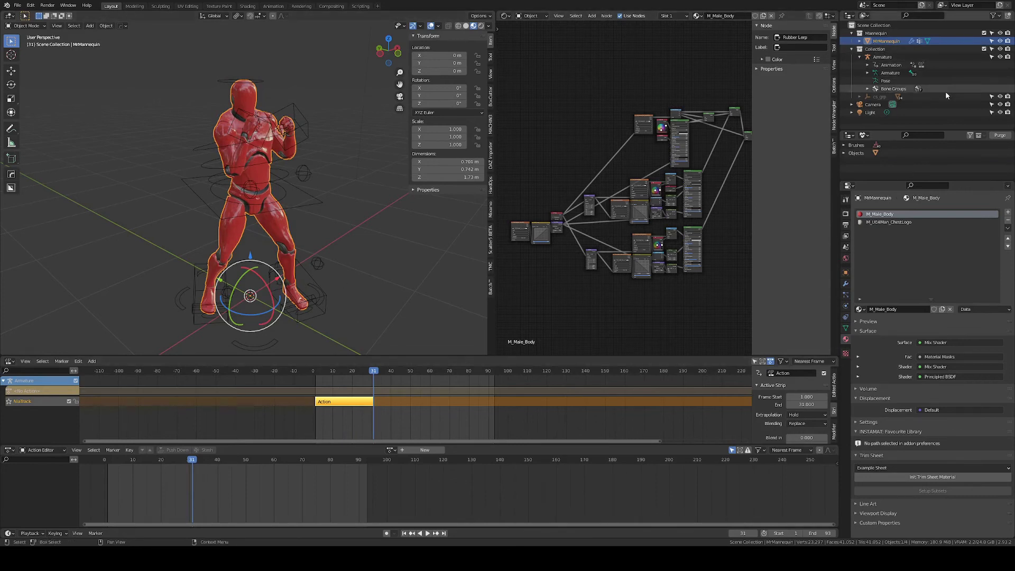
# Move the Armature into the Mannequin collection and rename Collection to Hidden
pyautogui.click(879, 59)
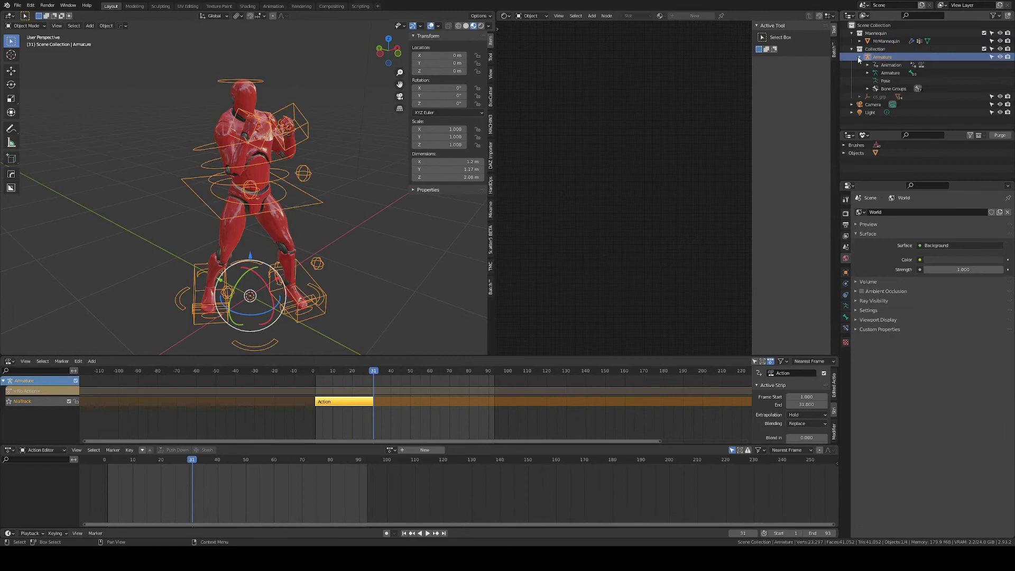
pyautogui.moveTo(879, 58); pyautogui.dragTo(878, 34)
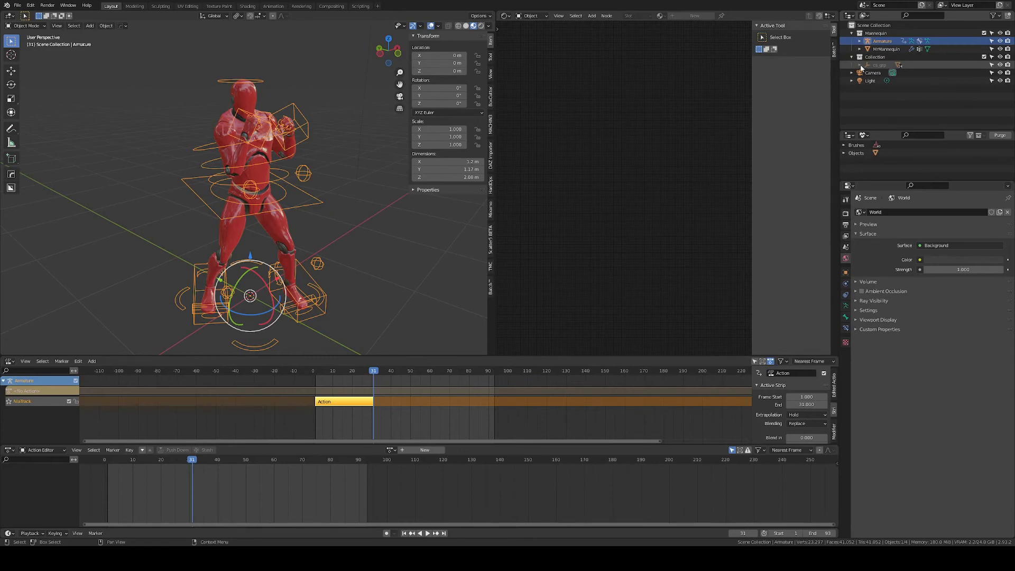
pyautogui.click(880, 65)
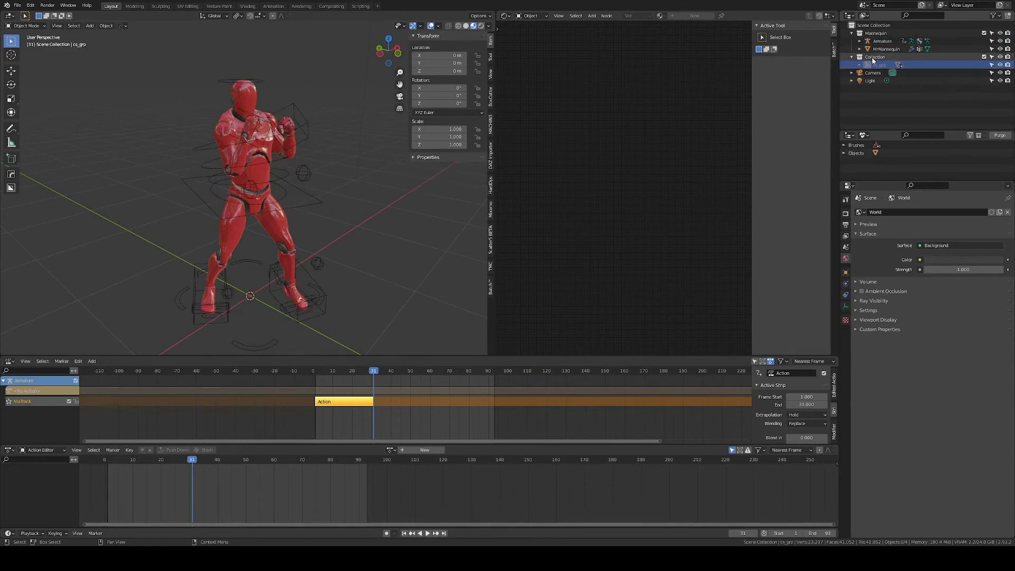
pyautogui.doubleClick(877, 56)
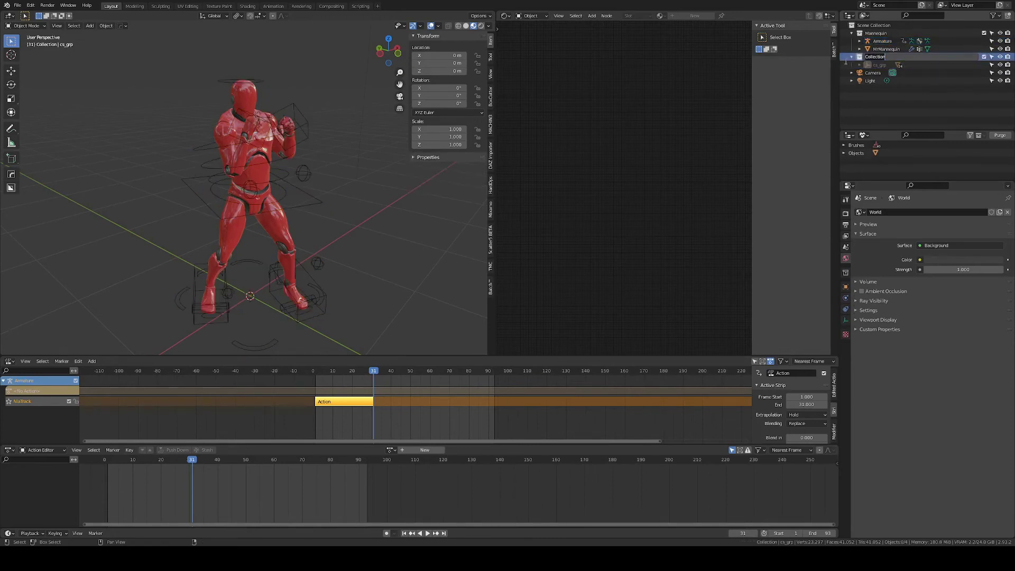
pyautogui.write('Hidden')
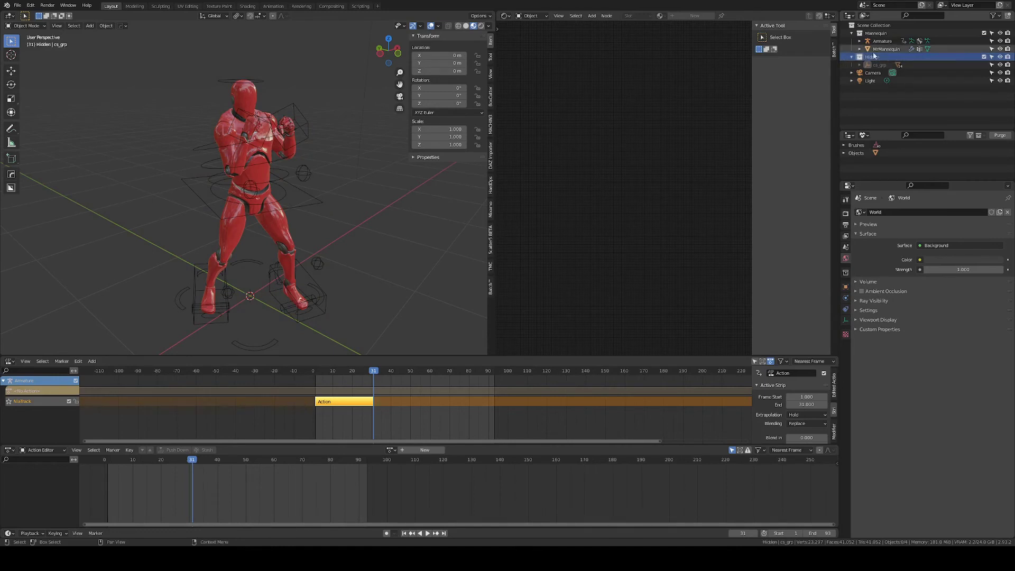
pyautogui.press('Return')
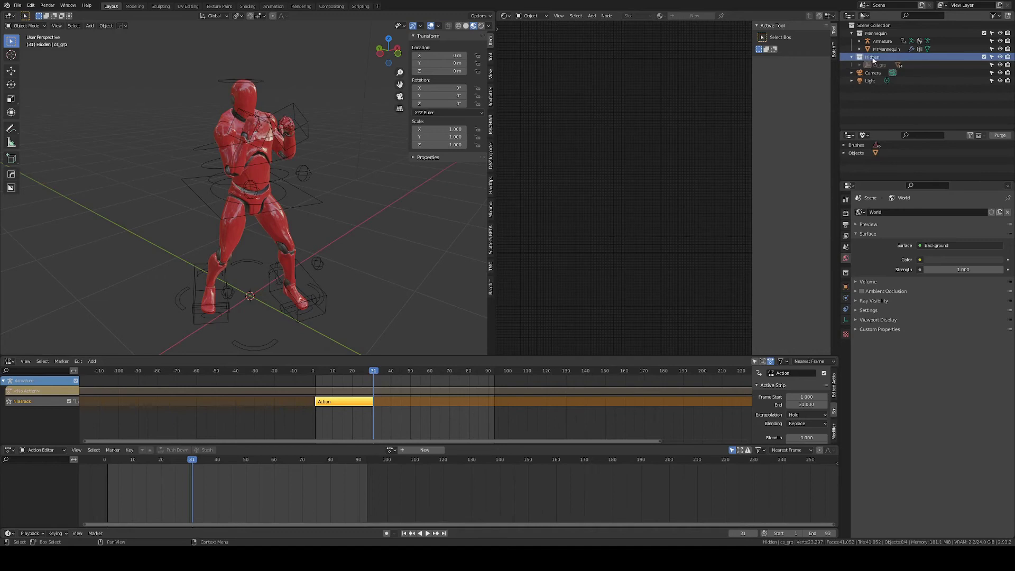
# Nest Hidden inside Mannequin and expand cs_grp to show its control shapes
pyautogui.moveTo(871, 57); pyautogui.dragTo(886, 38)
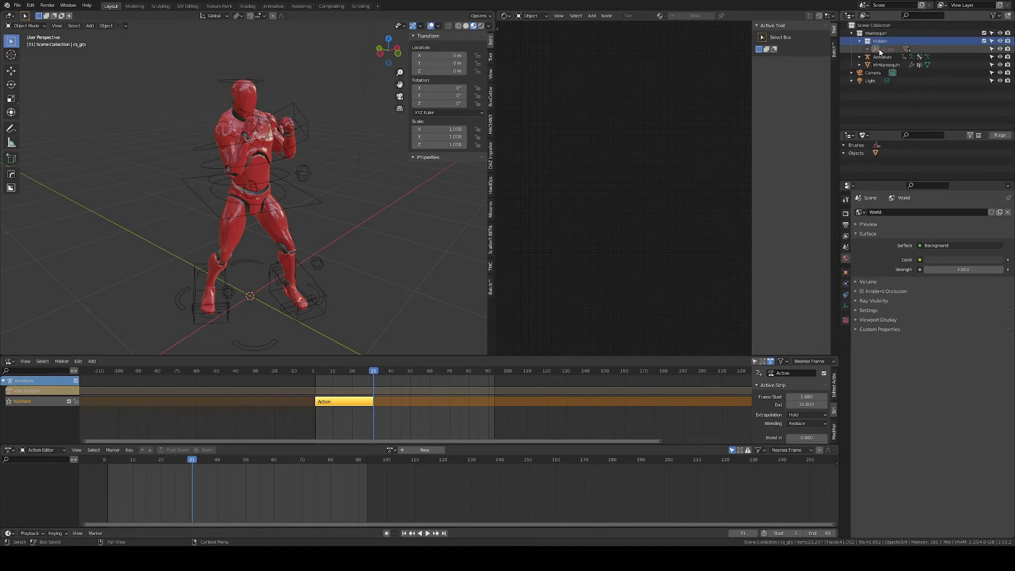
pyautogui.click(867, 49)
pyautogui.click(893, 57)
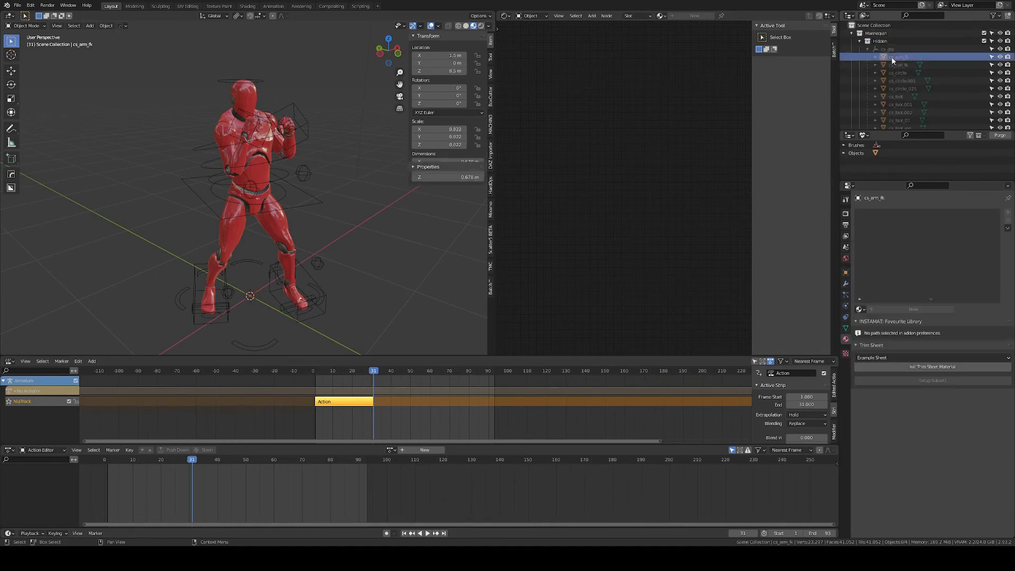
# Select the Mixamo control rig and hide the Hidden collection in the viewport
pyautogui.click(311, 208)
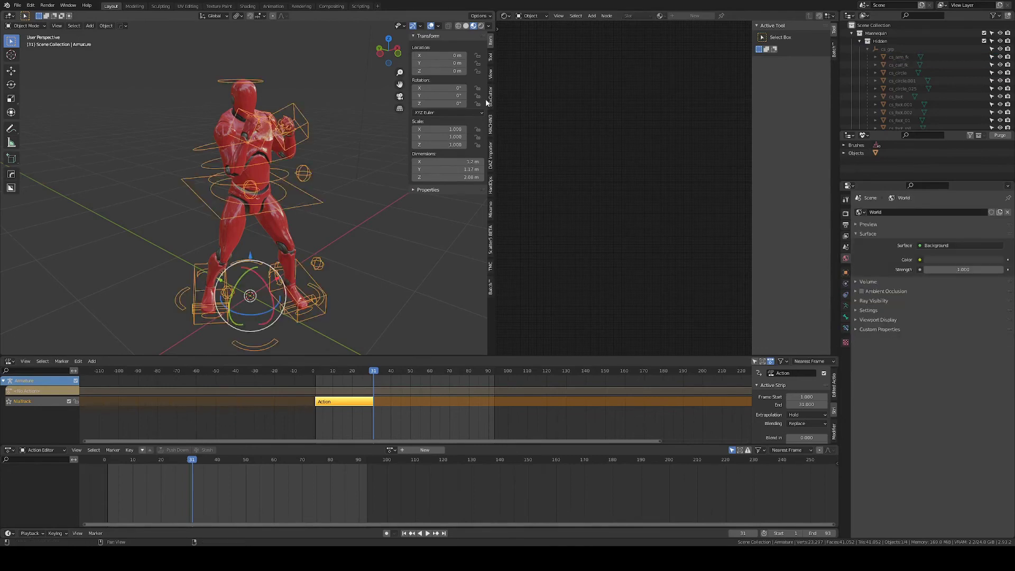
pyautogui.click(491, 216)
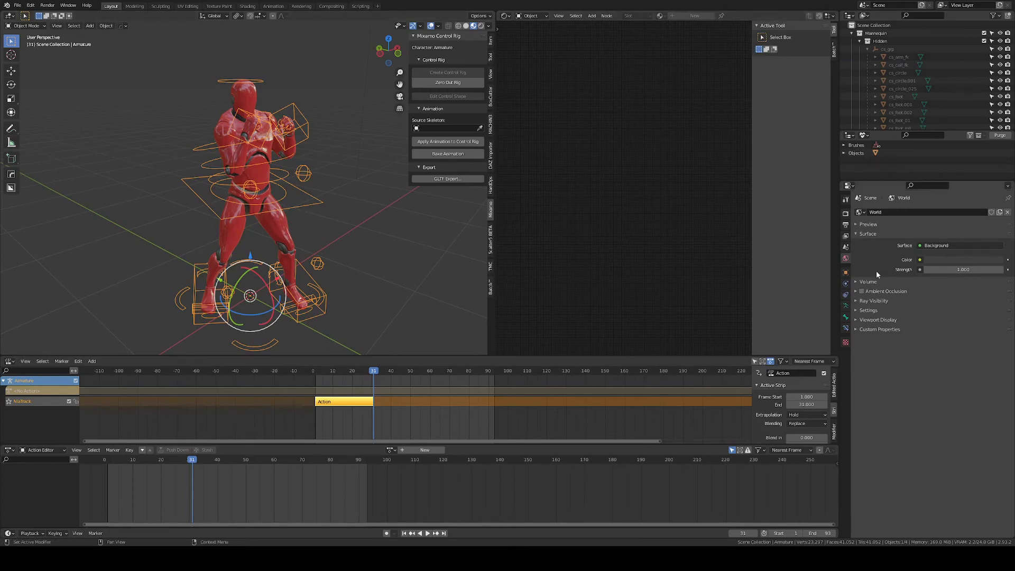
pyautogui.click(860, 41)
pyautogui.click(882, 48)
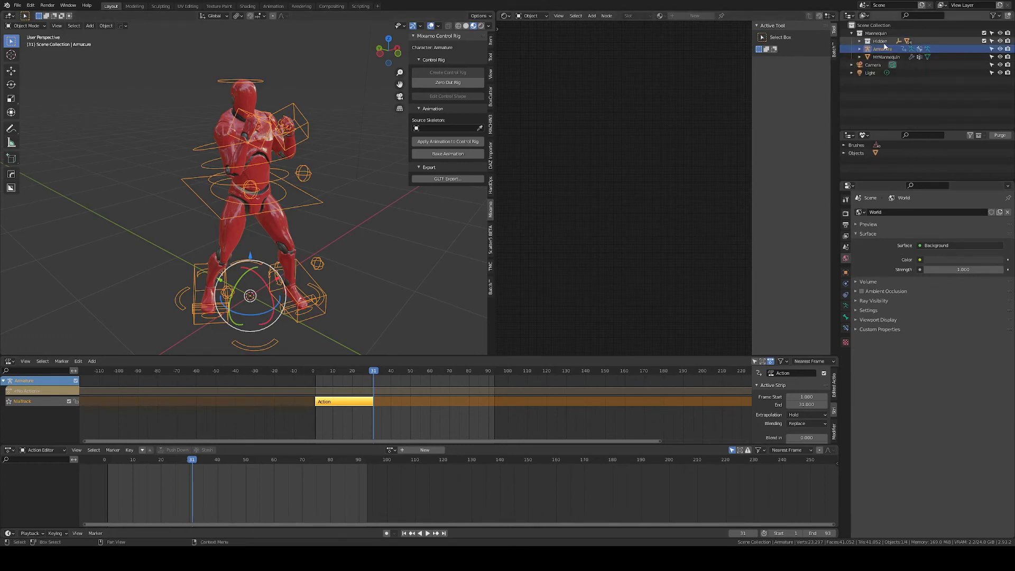
pyautogui.click(984, 41)
pyautogui.click(984, 41)
pyautogui.click(989, 41)
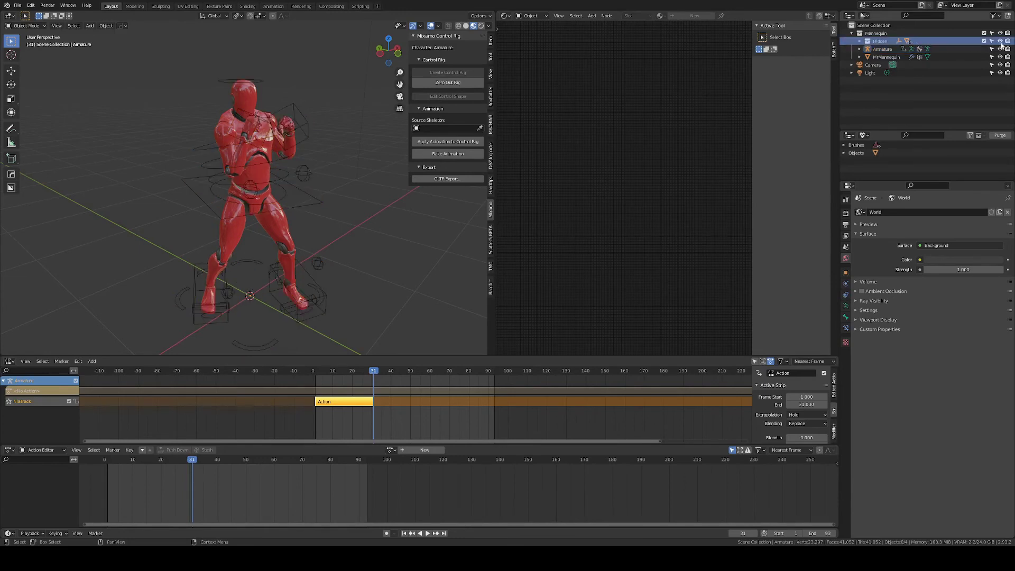
pyautogui.click(999, 41)
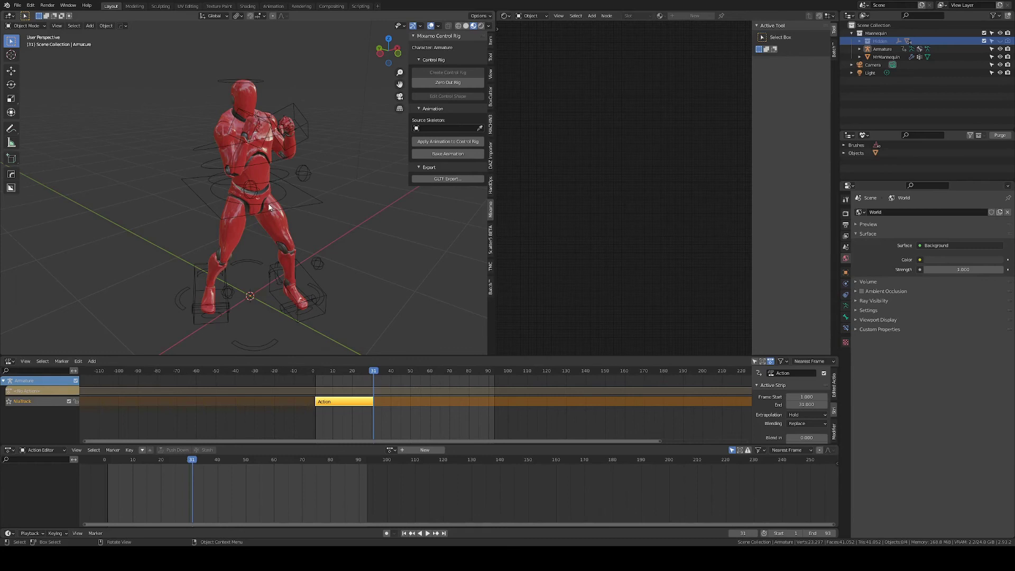
# Purge the orphan data three times to remove the unused object, mesh and materials
pyautogui.click(991, 138)
pyautogui.click(969, 138)
pyautogui.click(1000, 135)
pyautogui.click(970, 138)
pyautogui.click(997, 136)
pyautogui.click(989, 140)
pyautogui.moveTo(338, 223); pyautogui.dragTo(277, 214, button='middle')
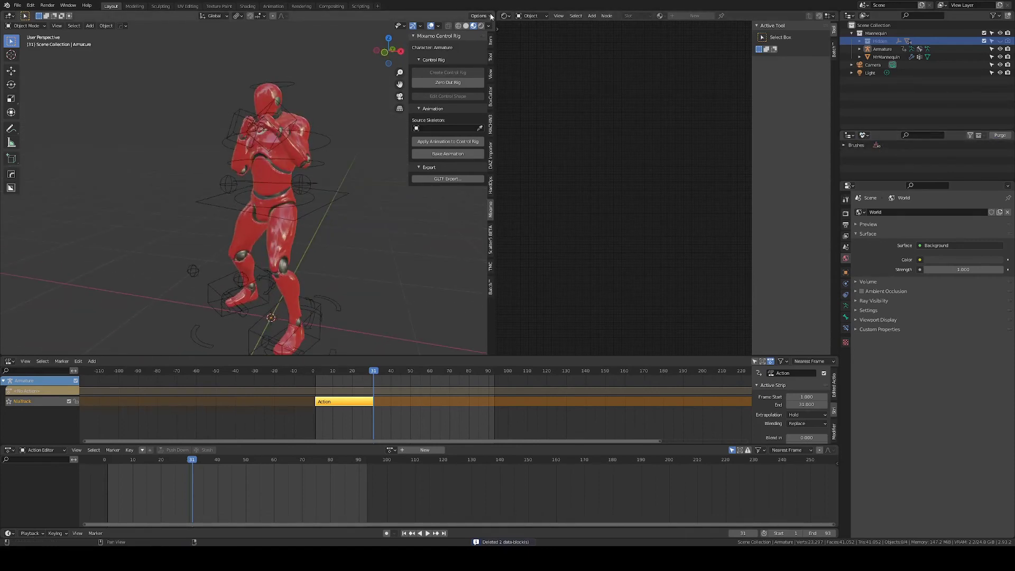
# Join the 3D viewport over the neighbouring editor, select the armature, and save RIG_MrMannequin.blend
pyautogui.moveTo(491, 16); pyautogui.dragTo(515, 18)
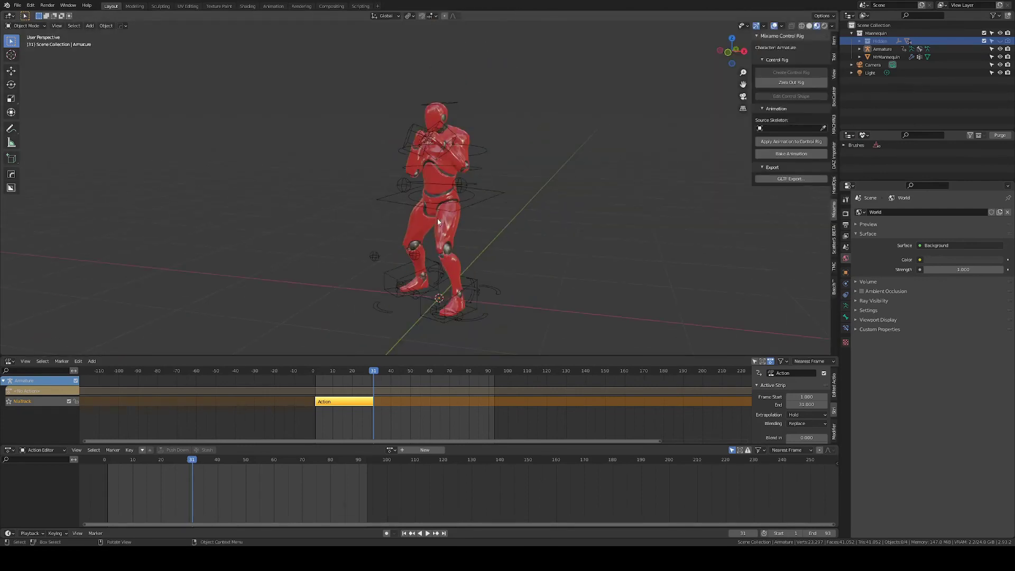
pyautogui.moveTo(446, 217); pyautogui.dragTo(401, 198, button='middle')
pyautogui.click(401, 214)
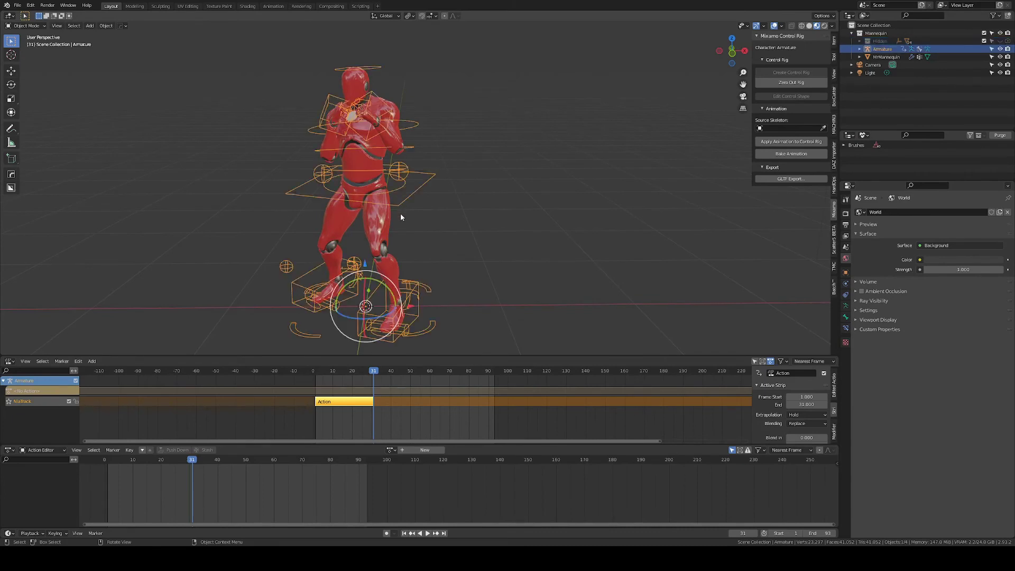
pyautogui.hotkey('ctrl', 's')
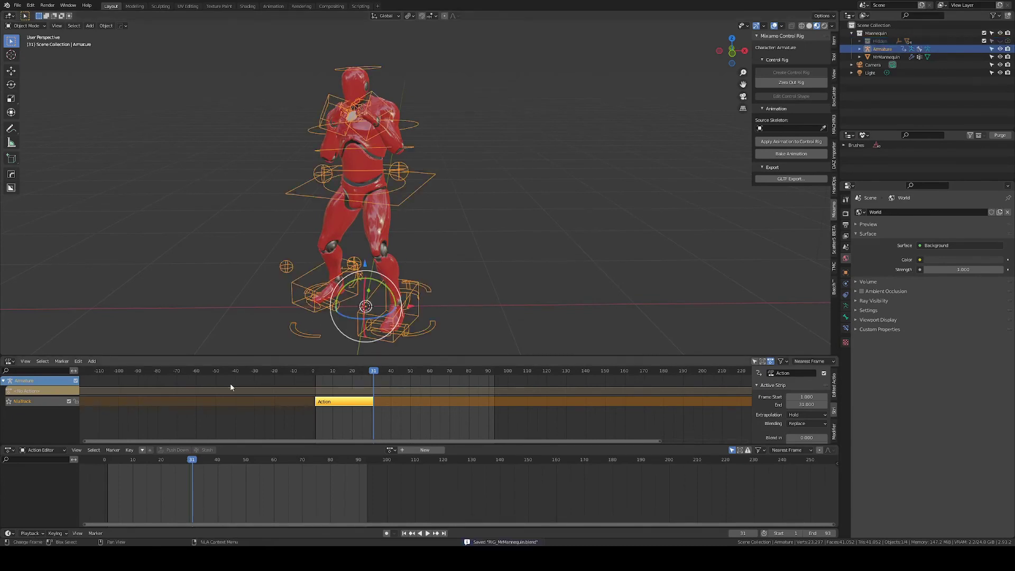
# Keep the bottom panel as the Nonlinear Animation editor and scrub back to around frame 30
pyautogui.click(9, 361)
pyautogui.click(120, 418)
pyautogui.moveTo(373, 373)
pyautogui.mouseDown()
pyautogui.moveTo(361, 373)
pyautogui.moveTo(373, 374)
pyautogui.mouseUp()
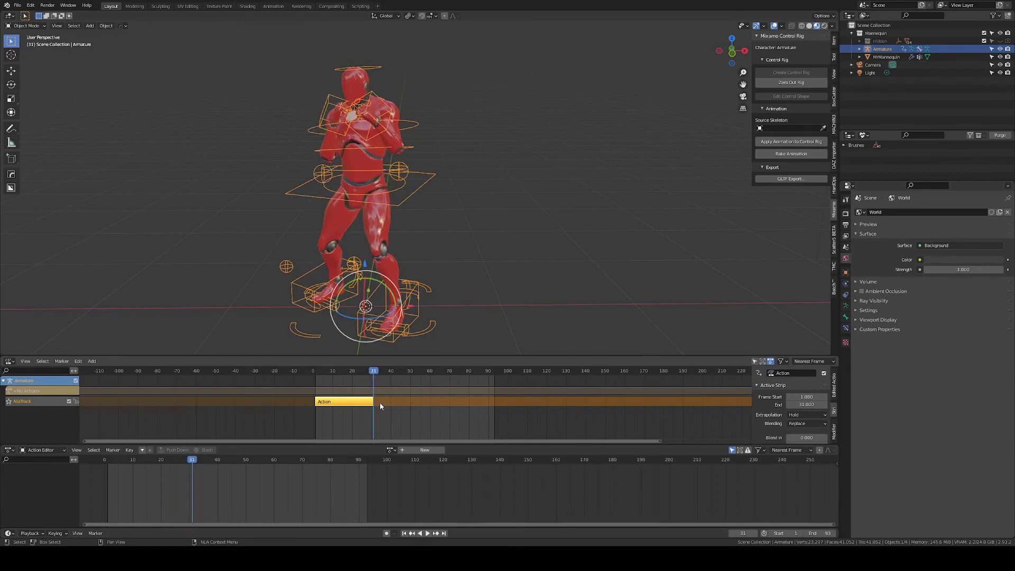
pyautogui.click(18, 5)
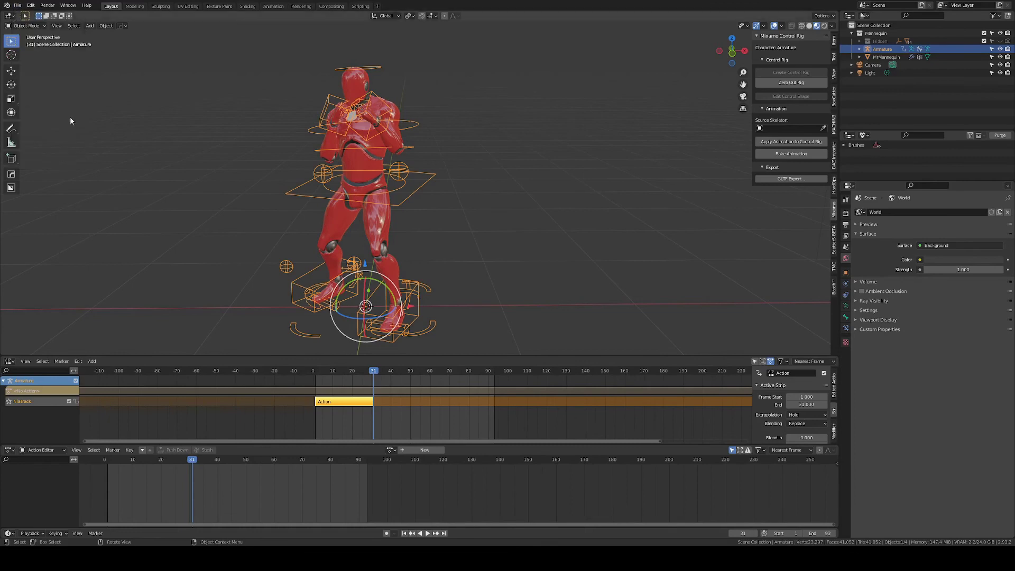
# Append Receive_uppercut from the Action folder inside ReceiveUppercut.blend using Shift+F1
pyautogui.hotkey('shift', 'F1')
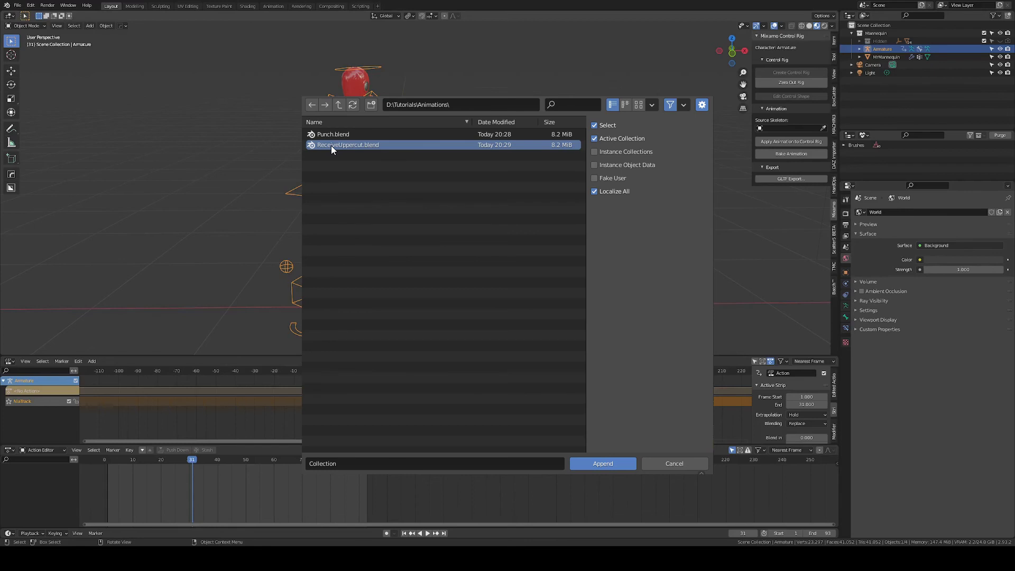
pyautogui.doubleClick(331, 144)
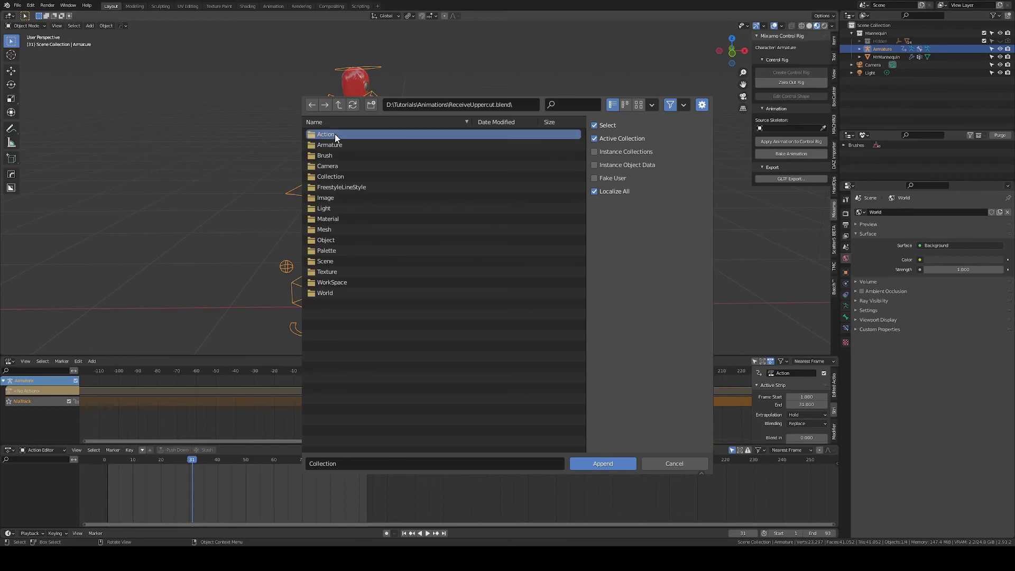
pyautogui.doubleClick(335, 134)
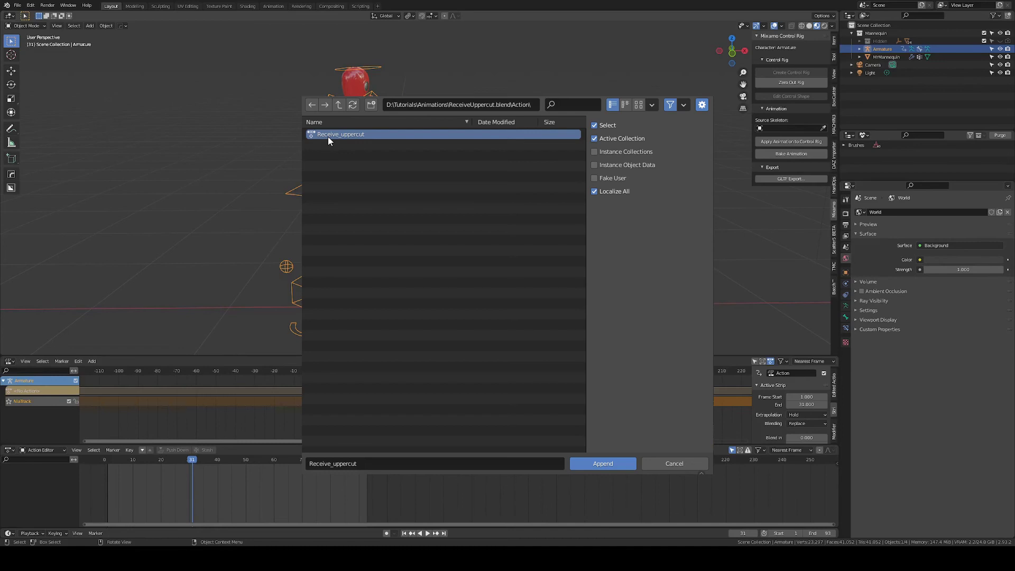
pyautogui.doubleClick(328, 136)
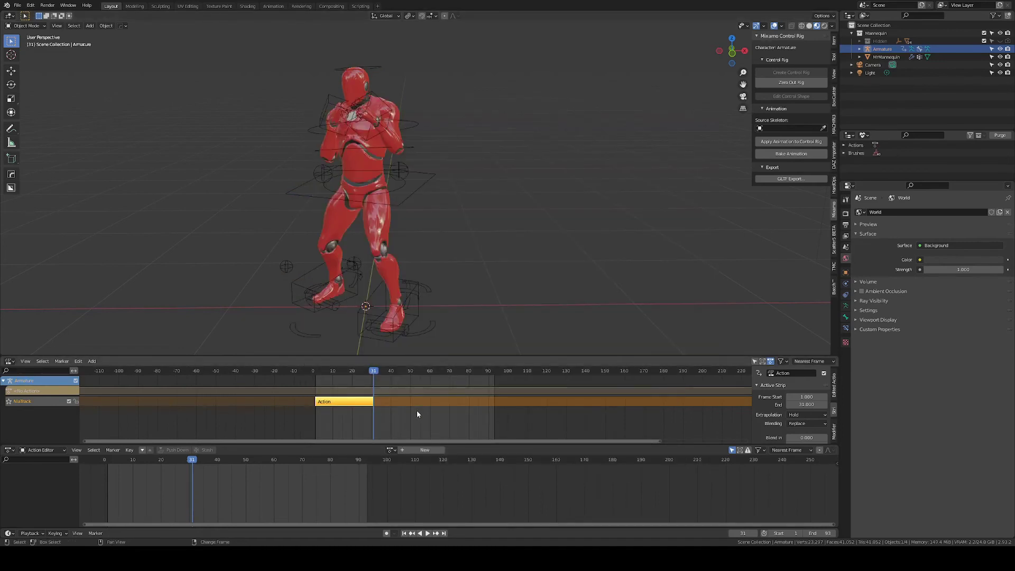
# Add a Receive_uppercut strip after the Action strip and play it back
pyautogui.hotkey('shift', 'a')
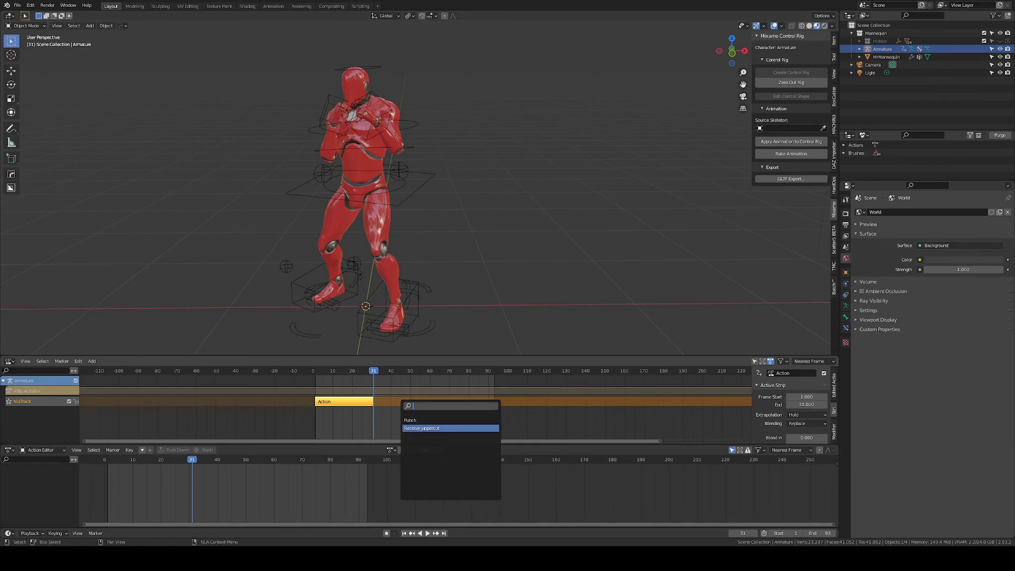
pyautogui.click(417, 427)
pyautogui.press('space')
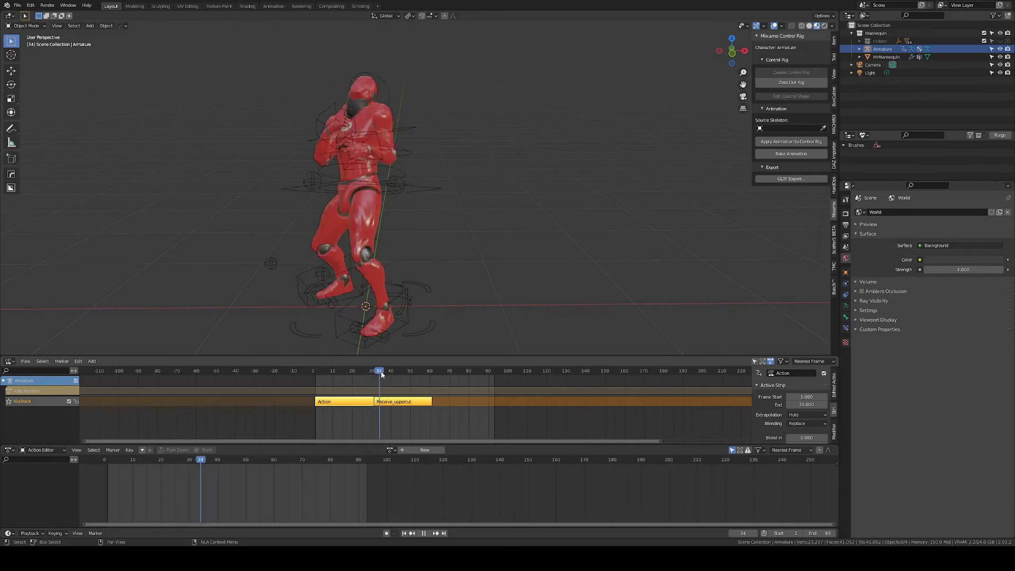
pyautogui.press('space')
pyautogui.press('space')
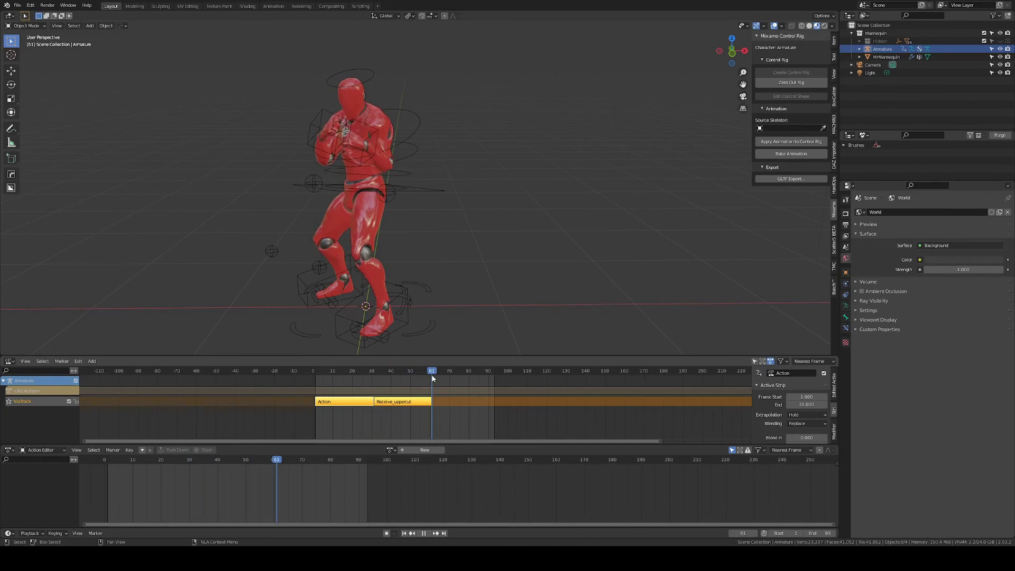
# Add a Punch strip at frame 61 and play through to its end
pyautogui.hotkey('shift', 'a')
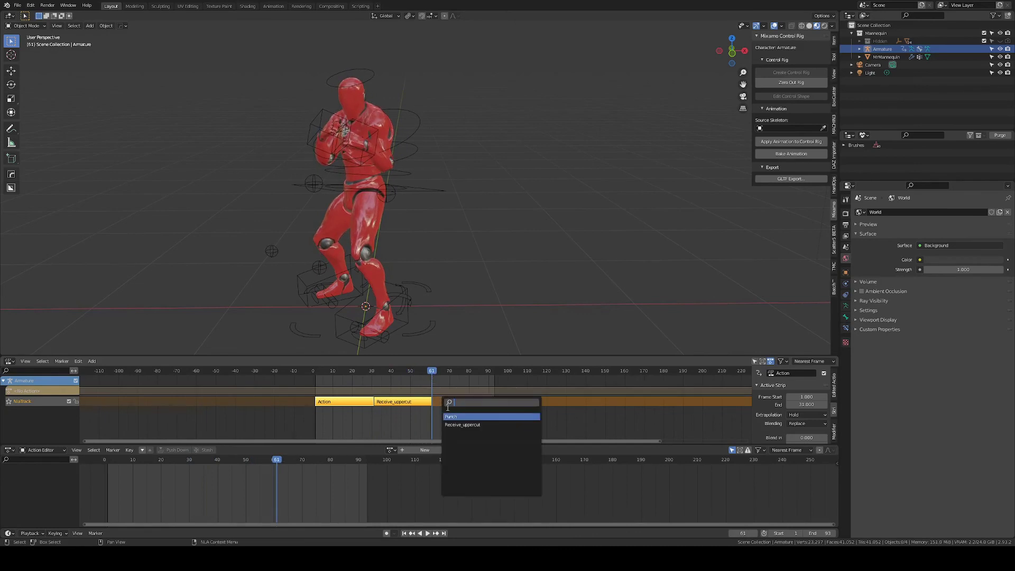
pyautogui.press('Return')
pyautogui.press('space')
pyautogui.press('Escape')
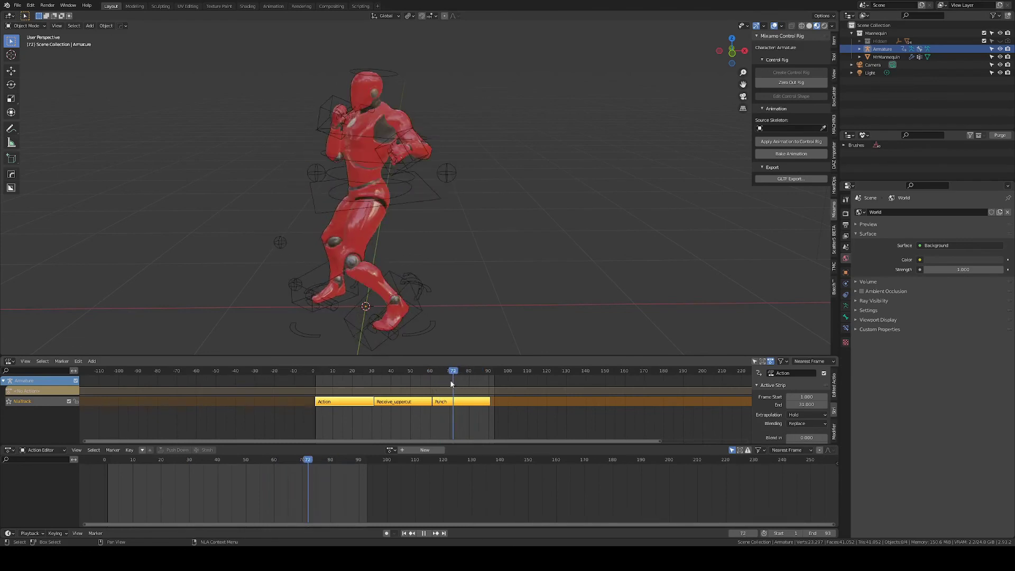
pyautogui.moveTo(455, 374); pyautogui.dragTo(490, 375)
# Add a second Receive_uppercut strip after Punch and play the sequence to frame 96
pyautogui.hotkey('shift', 'a')
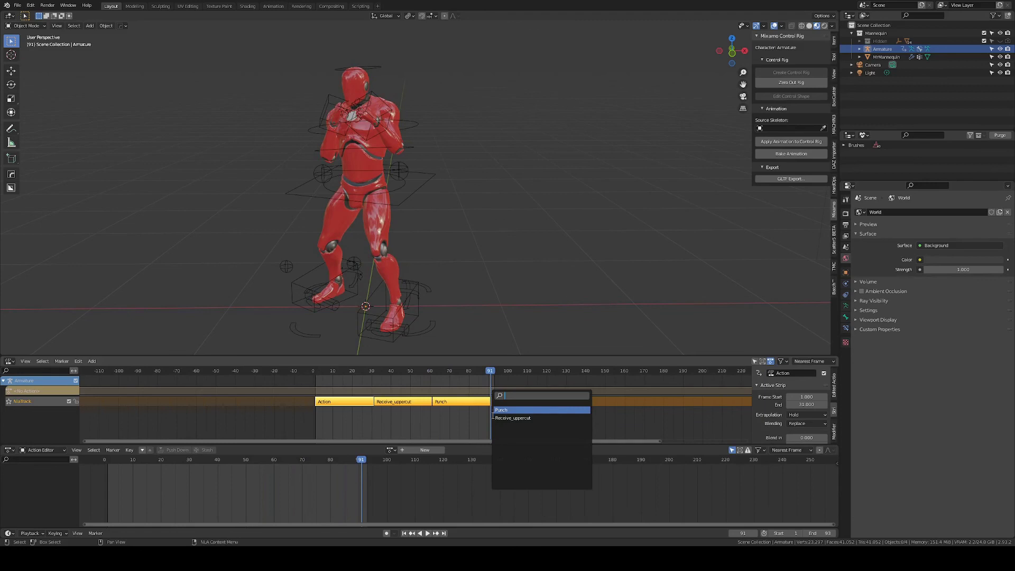
pyautogui.click(512, 418)
pyautogui.press('space')
pyautogui.moveTo(492, 373); pyautogui.dragTo(498, 394)
pyautogui.press('space')
pyautogui.click(507, 403)
pyautogui.press('g')
pyautogui.press('Escape')
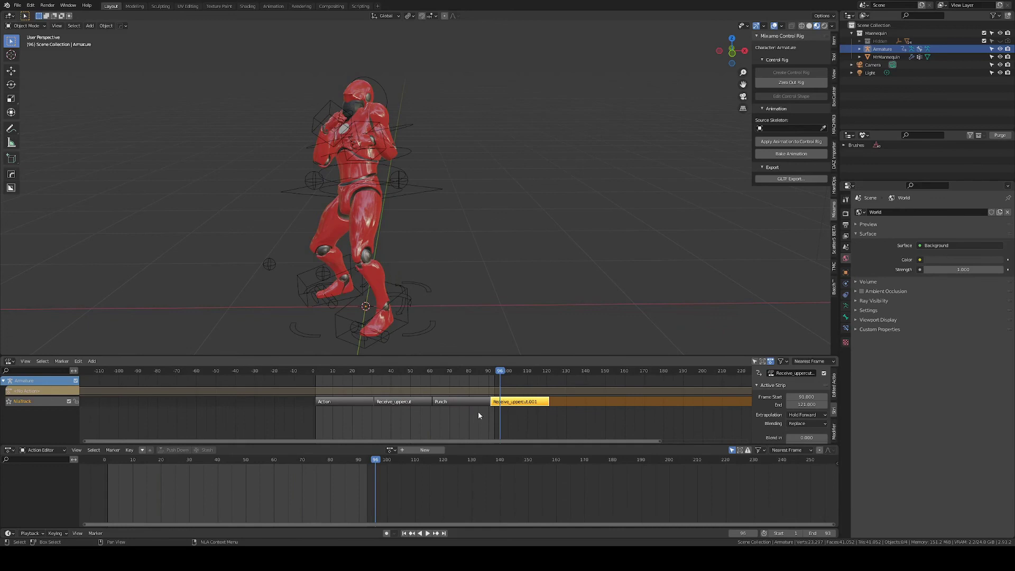
pyautogui.scroll(-5, 792, 416)
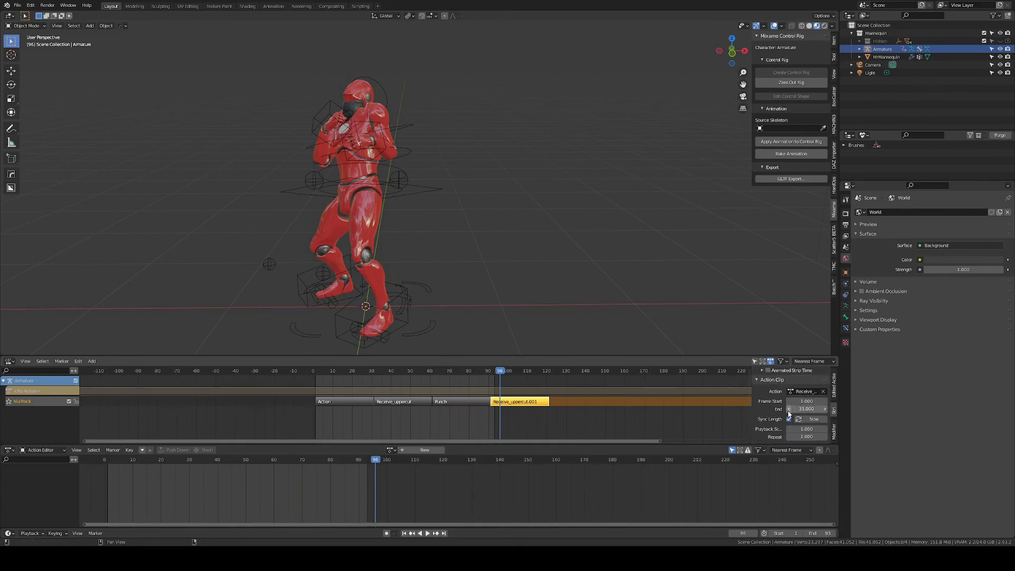
pyautogui.scroll(5, 789, 414)
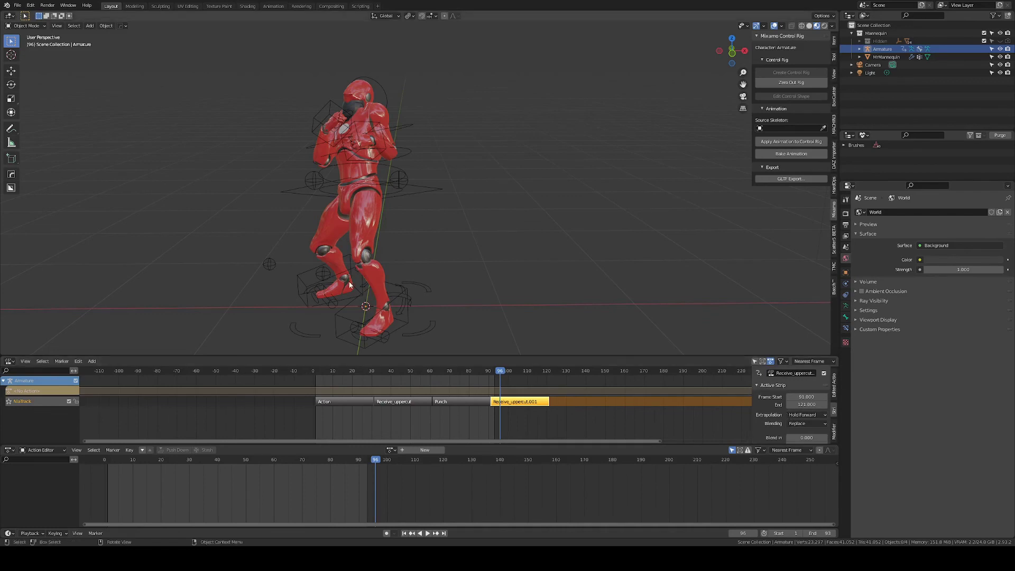
pyautogui.moveTo(350, 284); pyautogui.dragTo(510, 296, button='middle')
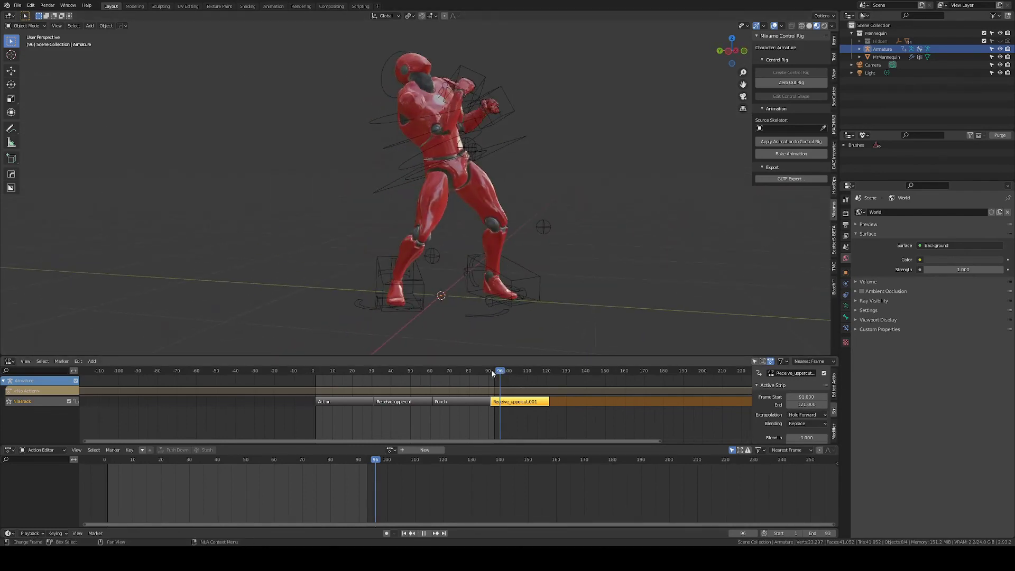
pyautogui.moveTo(487, 372); pyautogui.dragTo(385, 403)
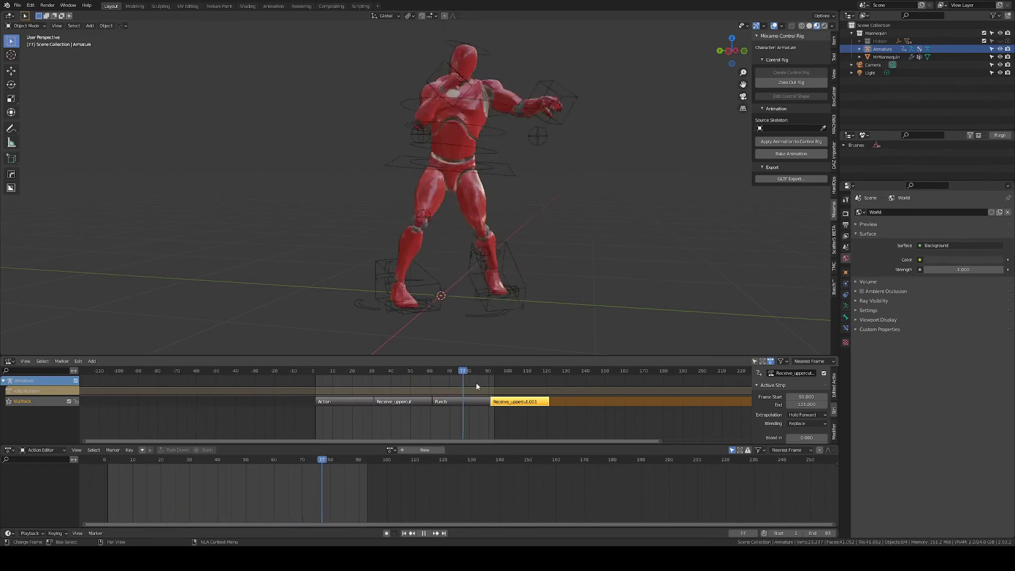
pyautogui.moveTo(484, 387); pyautogui.dragTo(356, 389)
pyautogui.press('space')
pyautogui.moveTo(360, 317); pyautogui.dragTo(431, 89, button='middle')
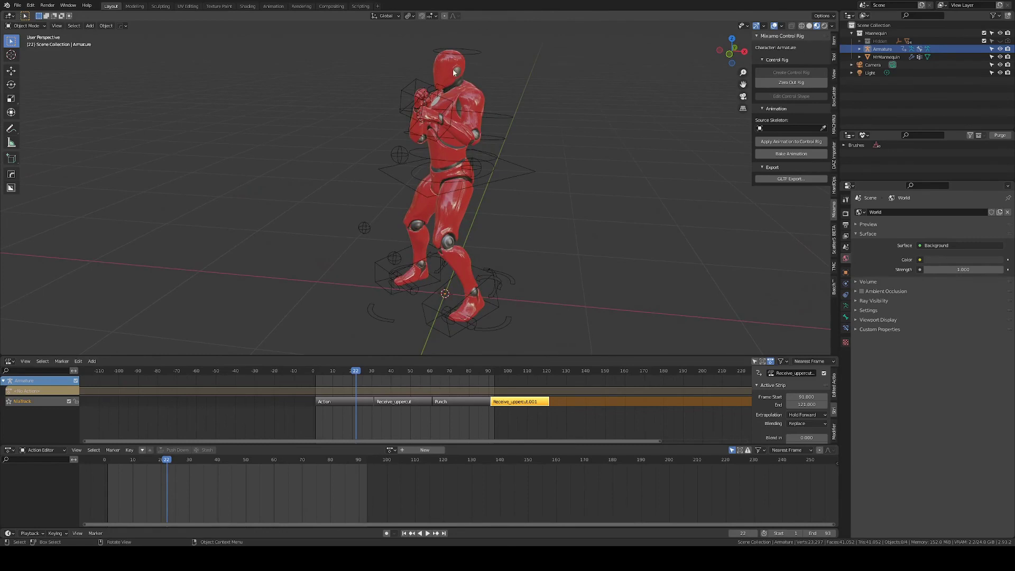
pyautogui.click(349, 403)
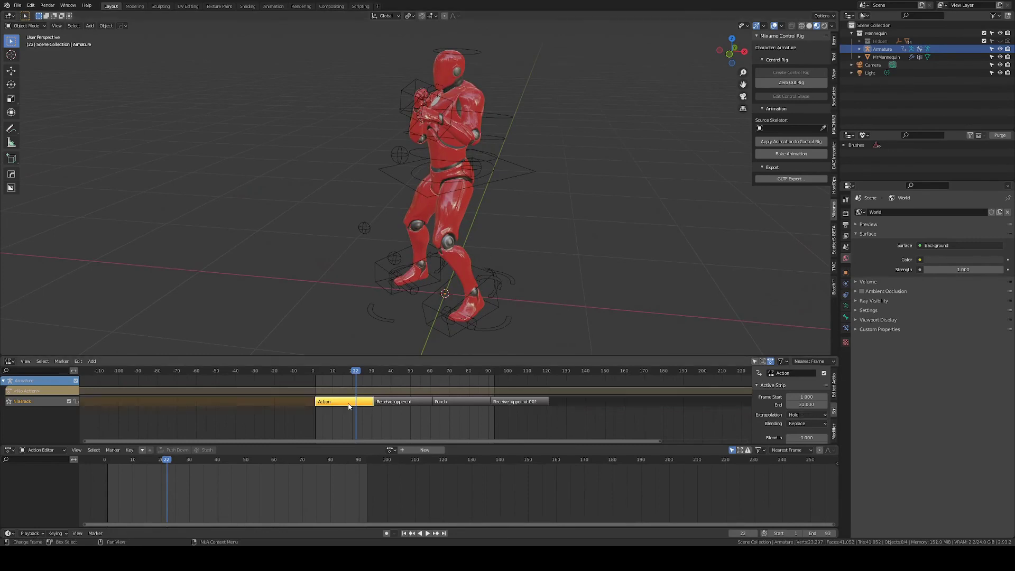